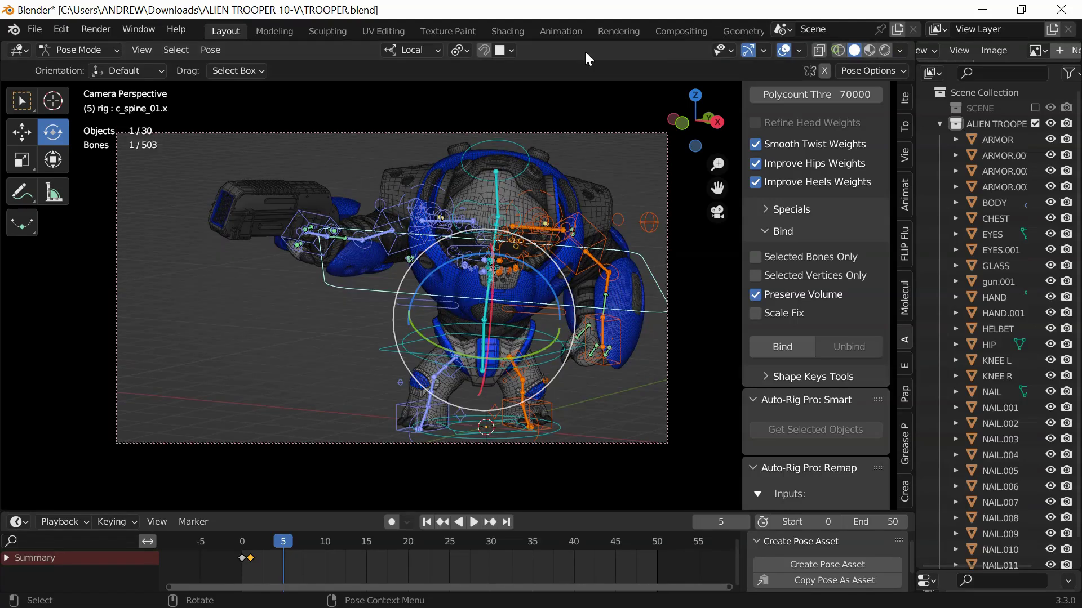
Leave the camera view, return the timeline to frame 0 and switch the trooper rig to Object Mode.
{"action": "left_click", "coordinate": [720, 211]}
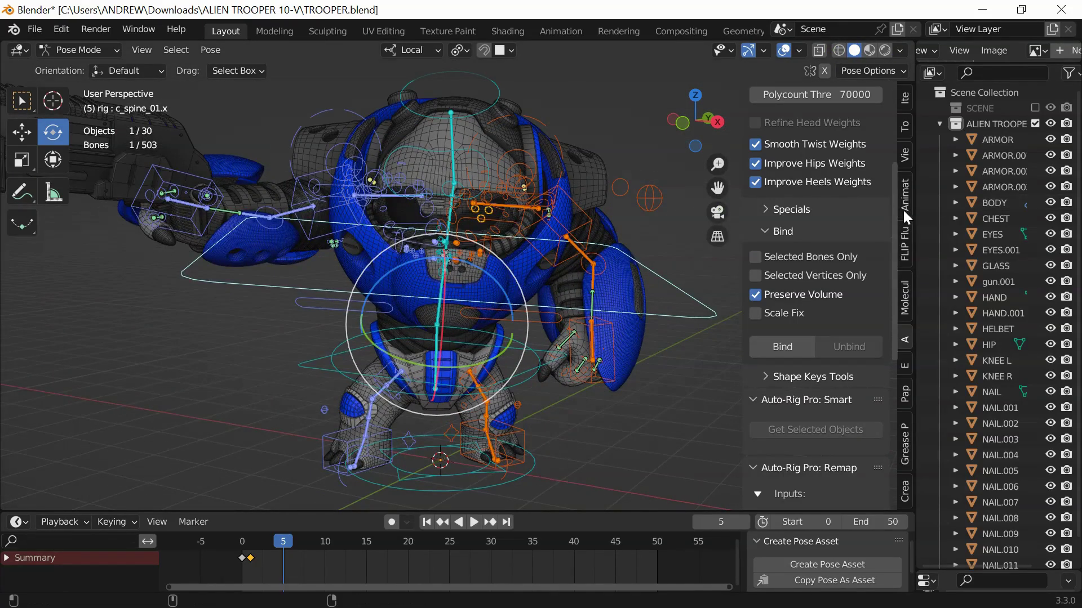
{"action": "left_click_drag", "start_coordinate": [915, 208], "coordinate": [971, 211]}
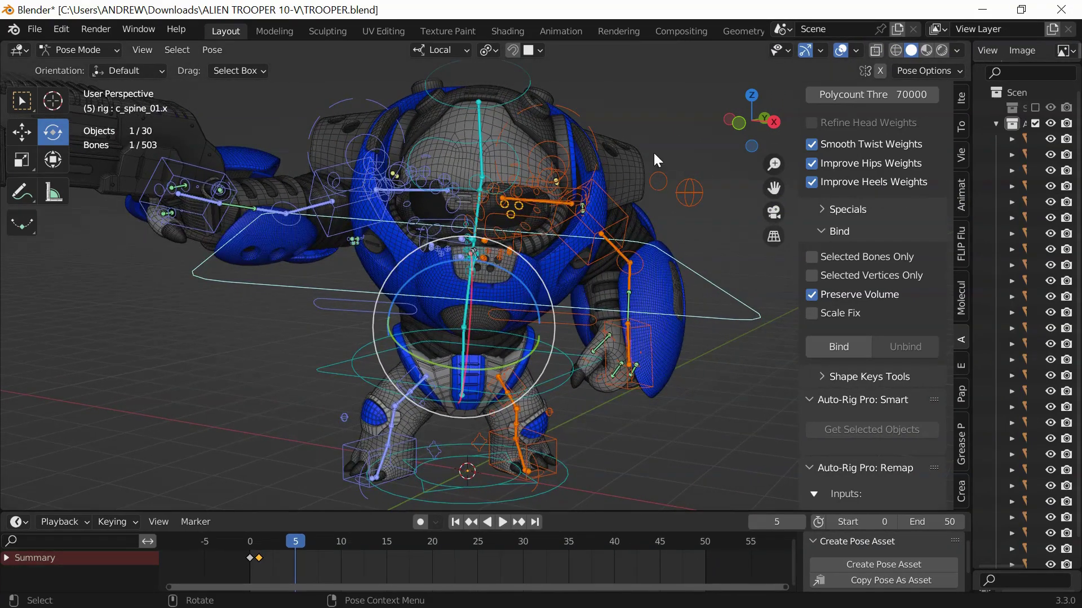
{"action": "scroll", "coordinate": [759, 167], "scroll_direction": "down", "scroll_amount": 2}
{"action": "left_click", "coordinate": [454, 522]}
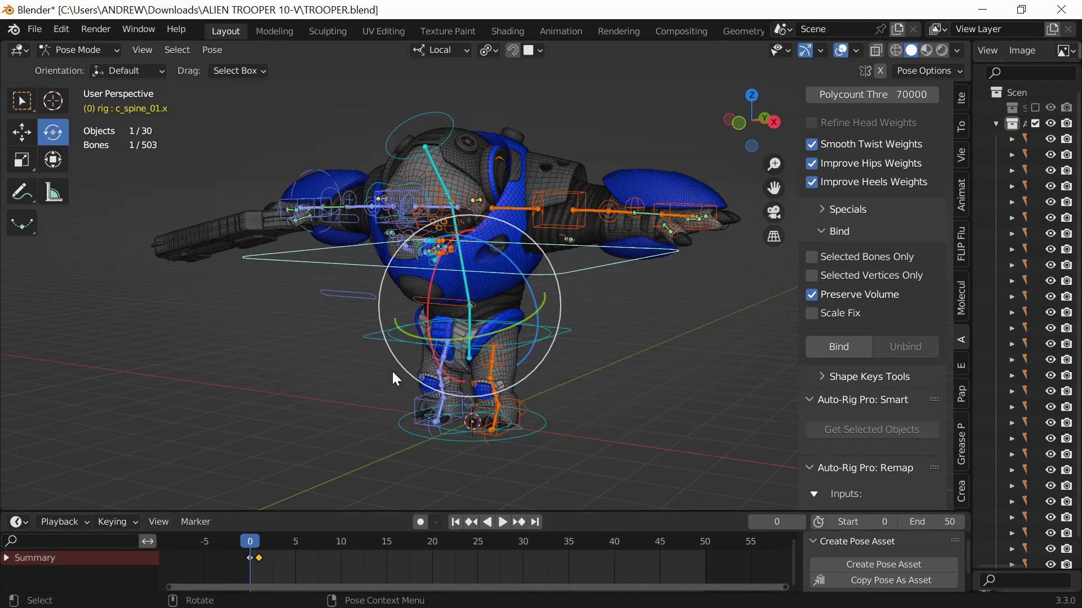
{"action": "key", "text": "ctrl+Tab"}
{"action": "middle_click_drag", "start_coordinate": [392, 371], "coordinate": [476, 248]}
Import an FBX walk motion from the WALK folder under E:\PROJECTS\resources\BVH FILES\MIXAMO MOTIONS.
{"action": "left_click", "coordinate": [41, 27]}
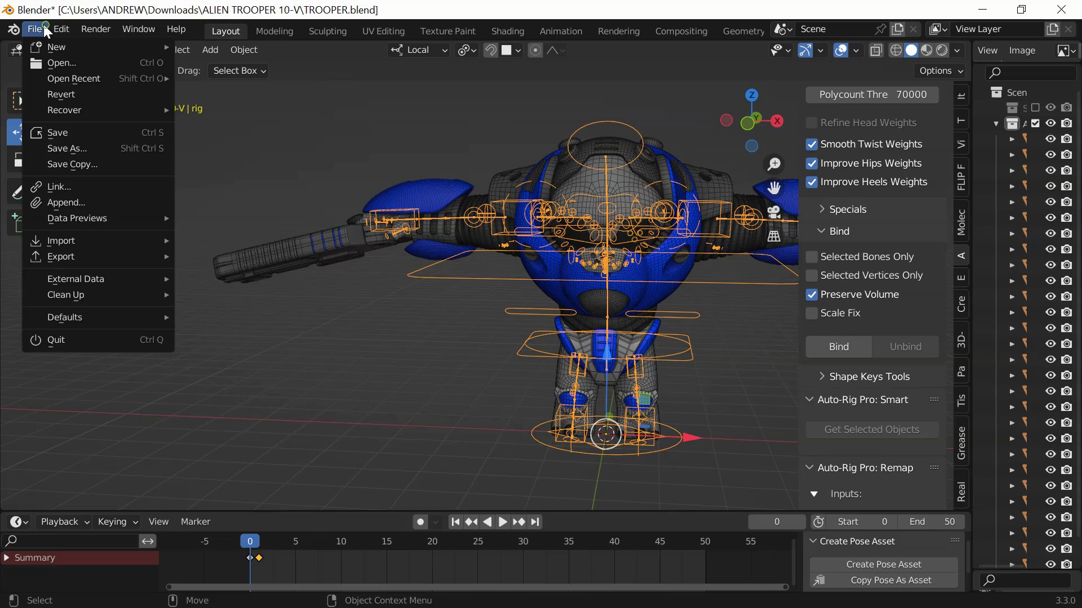
{"action": "mouse_move", "coordinate": [50, 242]}
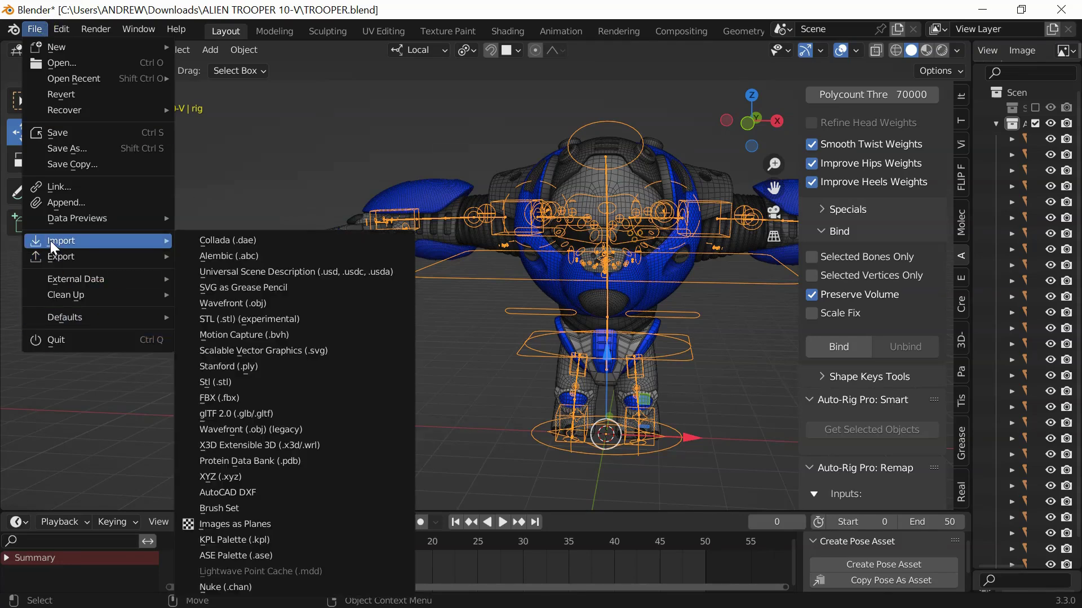
{"action": "left_click", "coordinate": [220, 398]}
{"action": "left_click", "coordinate": [168, 168]}
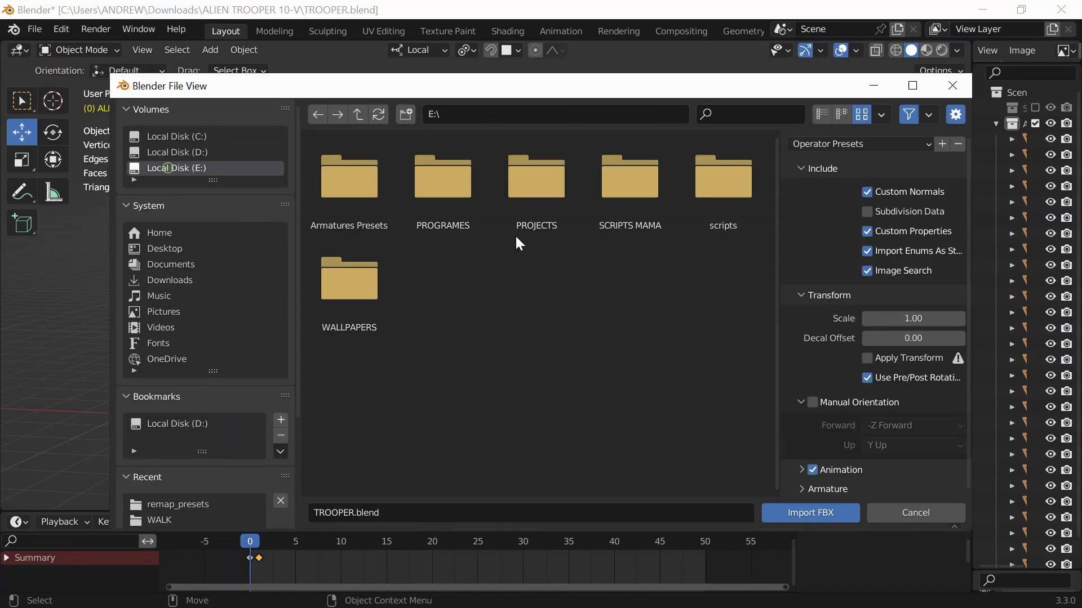
{"action": "left_click", "coordinate": [510, 197]}
{"action": "left_click", "coordinate": [454, 190]}
{"action": "left_click", "coordinate": [343, 197]}
{"action": "left_click", "coordinate": [441, 210]}
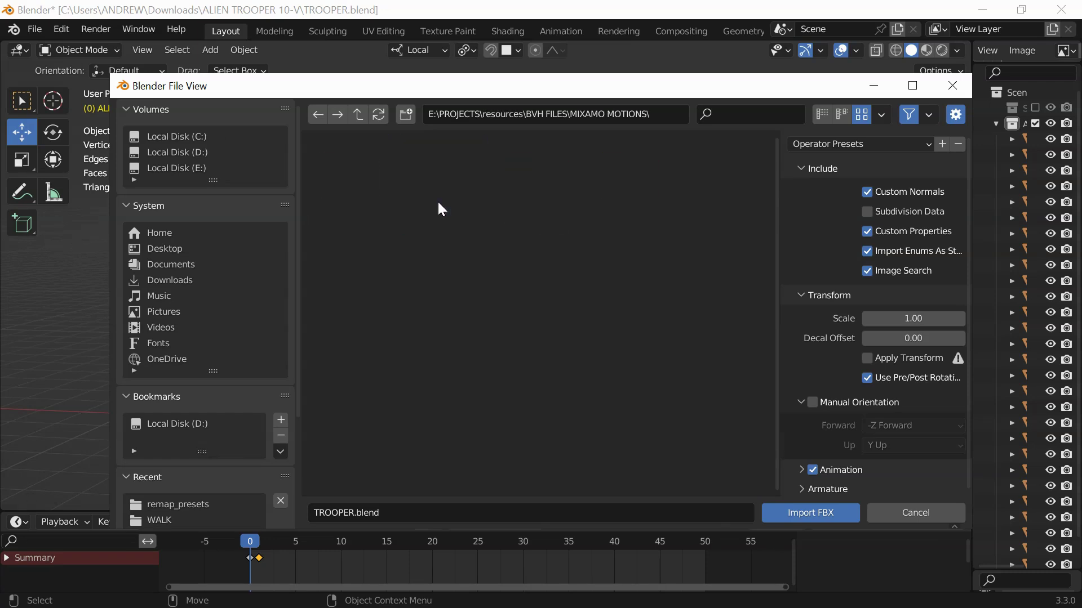
{"action": "left_click", "coordinate": [544, 309]}
{"action": "double_click", "coordinate": [350, 299]}
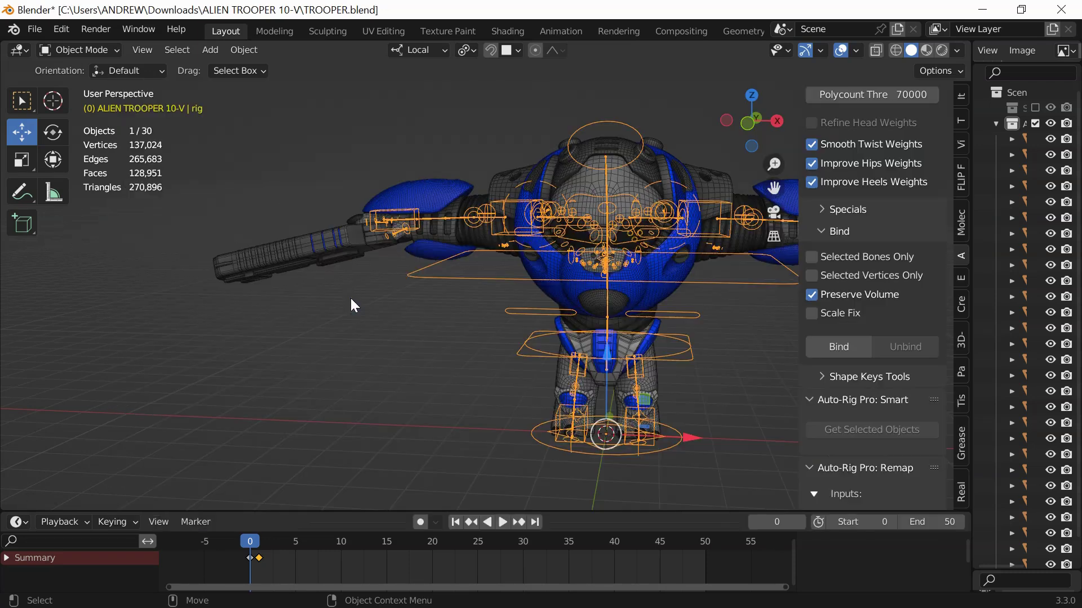
Move the imported armature along X to beside the trooper and set the timeline's end frame to 48.
{"action": "left_click_drag", "start_coordinate": [697, 439], "coordinate": [466, 430]}
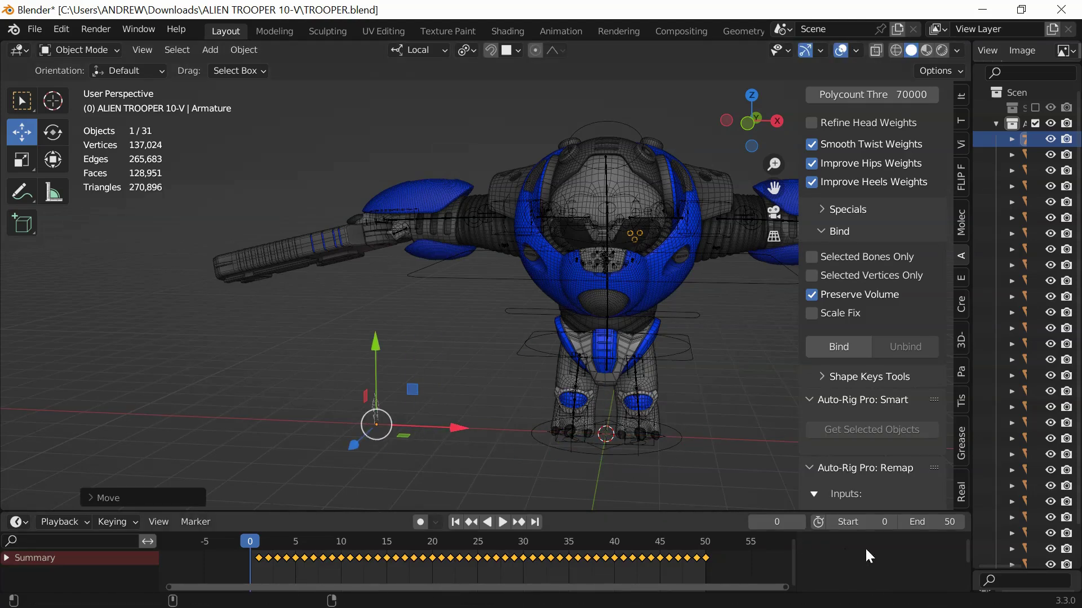
{"action": "left_click", "coordinate": [950, 519]}
{"action": "type", "text": "48"}
{"action": "key", "text": "Return"}
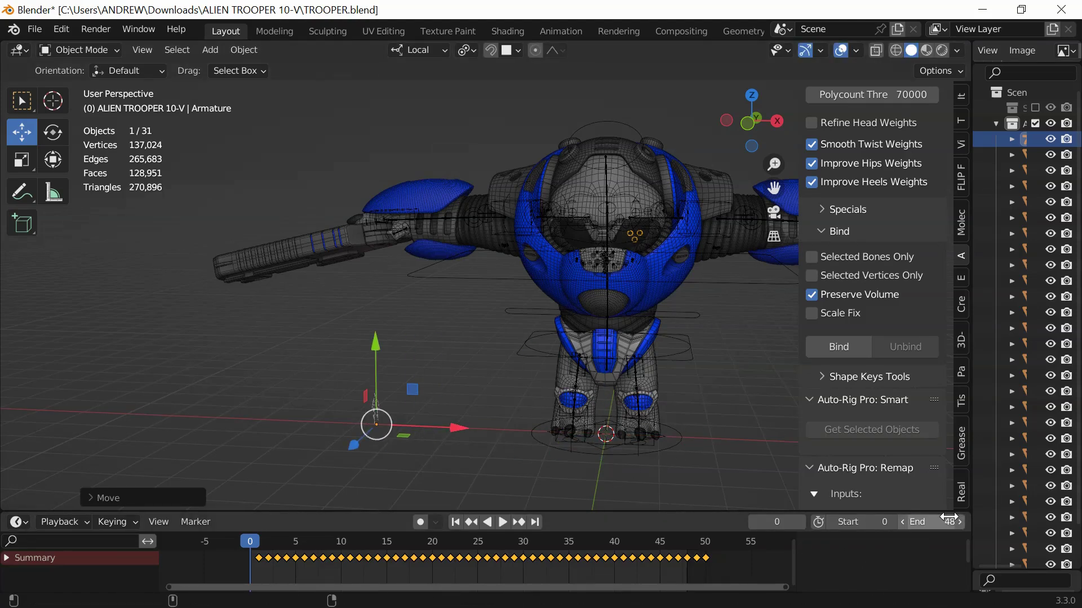
Set the imported Armature as the source armature and the trooper's rig as the target armature in Auto-Rig Pro Remap.
{"action": "scroll", "coordinate": [856, 145], "scroll_direction": "up", "scroll_amount": 6}
{"action": "left_click", "coordinate": [811, 94]}
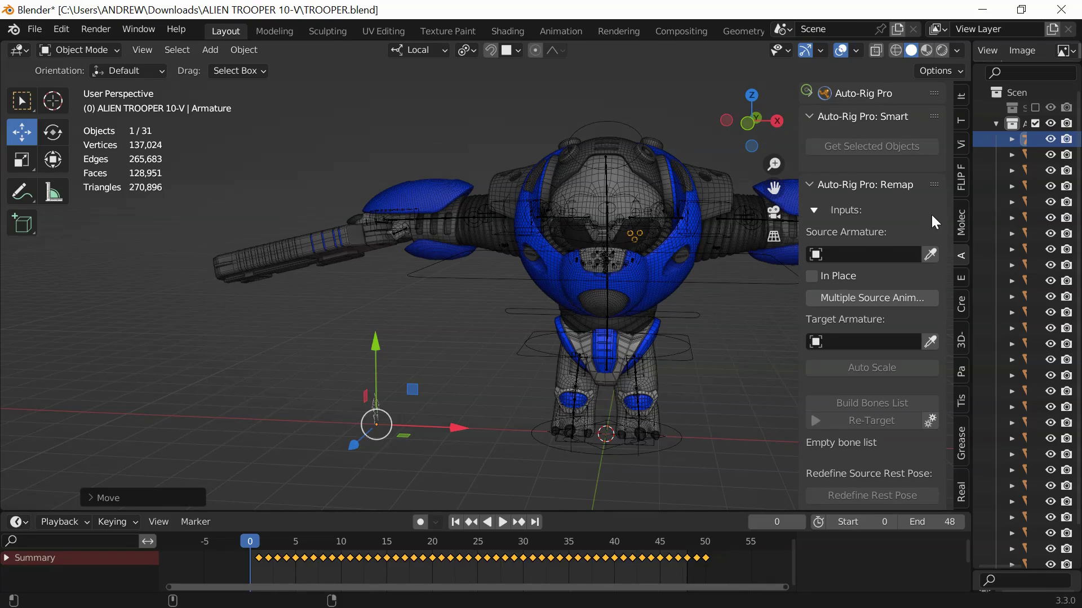
{"action": "left_click", "coordinate": [930, 255]}
{"action": "left_click", "coordinate": [485, 289]}
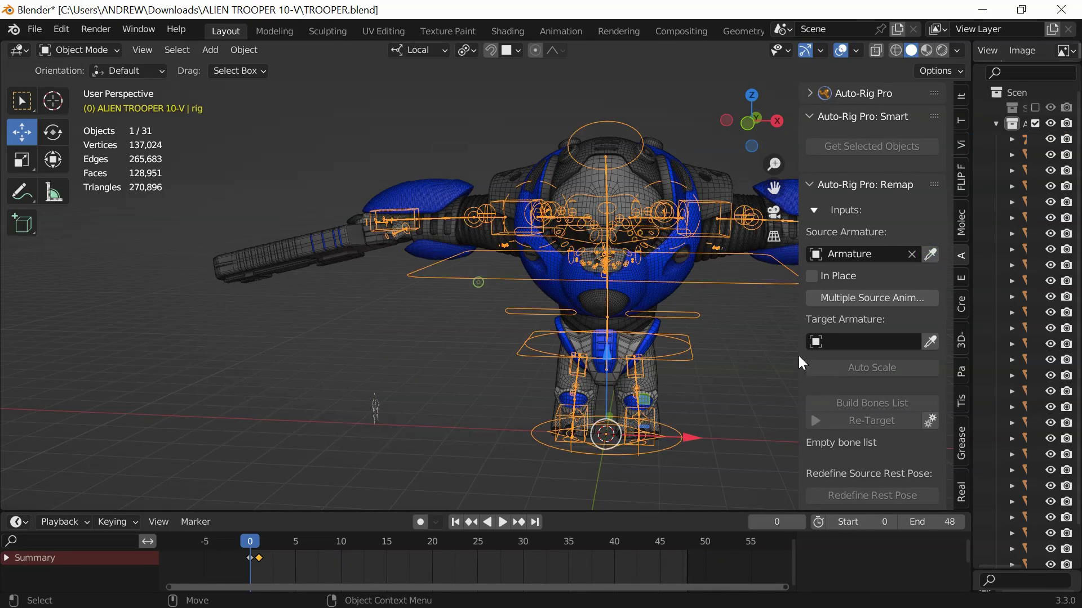
{"action": "left_click", "coordinate": [930, 342]}
Auto-scale the source armature to the trooper's rig and build the bones list.
{"action": "left_click", "coordinate": [876, 369]}
{"action": "left_click", "coordinate": [833, 403]}
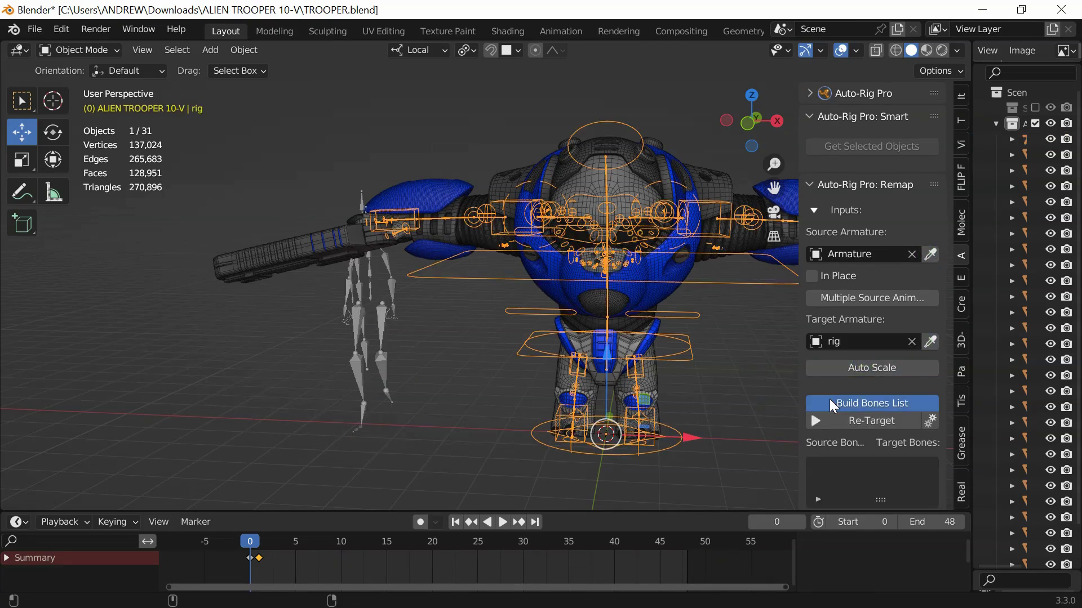
Import a bone mapping preset from E:\PROJECTS\resources\BVH FILES\remap_presets, clearing the current bones list.
{"action": "scroll", "coordinate": [865, 272], "scroll_direction": "down", "scroll_amount": 10}
{"action": "scroll", "coordinate": [863, 458], "scroll_direction": "down", "scroll_amount": 5}
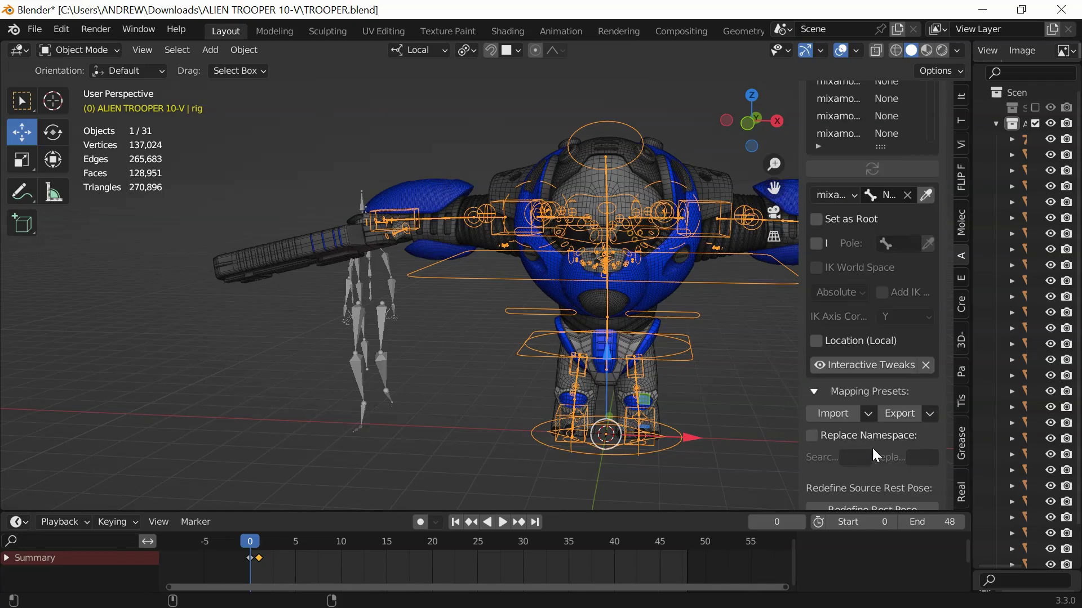
{"action": "left_click", "coordinate": [829, 416]}
{"action": "left_click", "coordinate": [188, 165]}
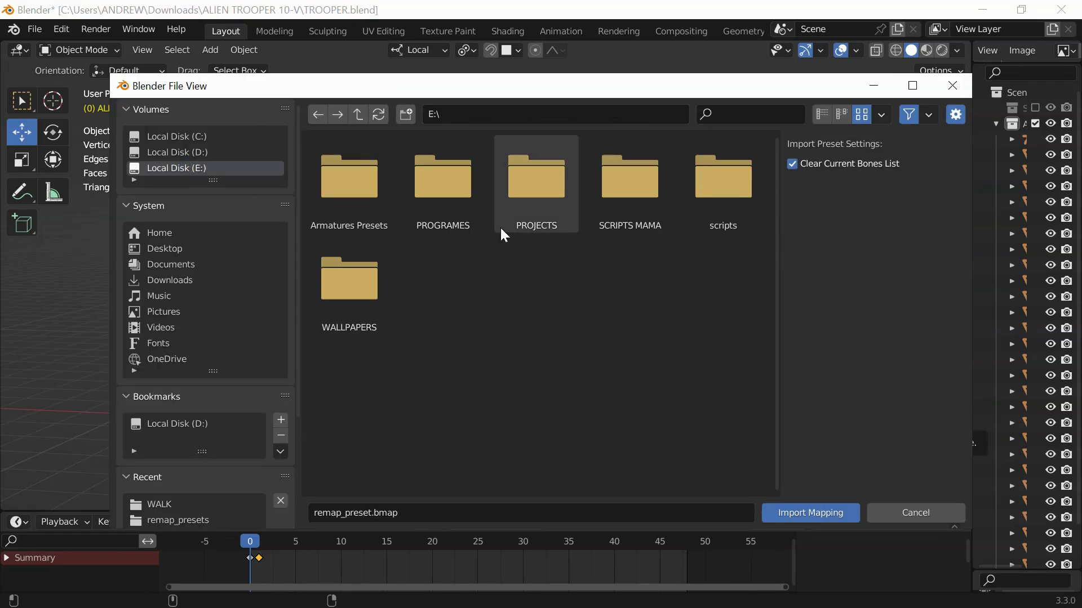
{"action": "double_click", "coordinate": [518, 197]}
{"action": "double_click", "coordinate": [457, 196]}
{"action": "double_click", "coordinate": [354, 183]}
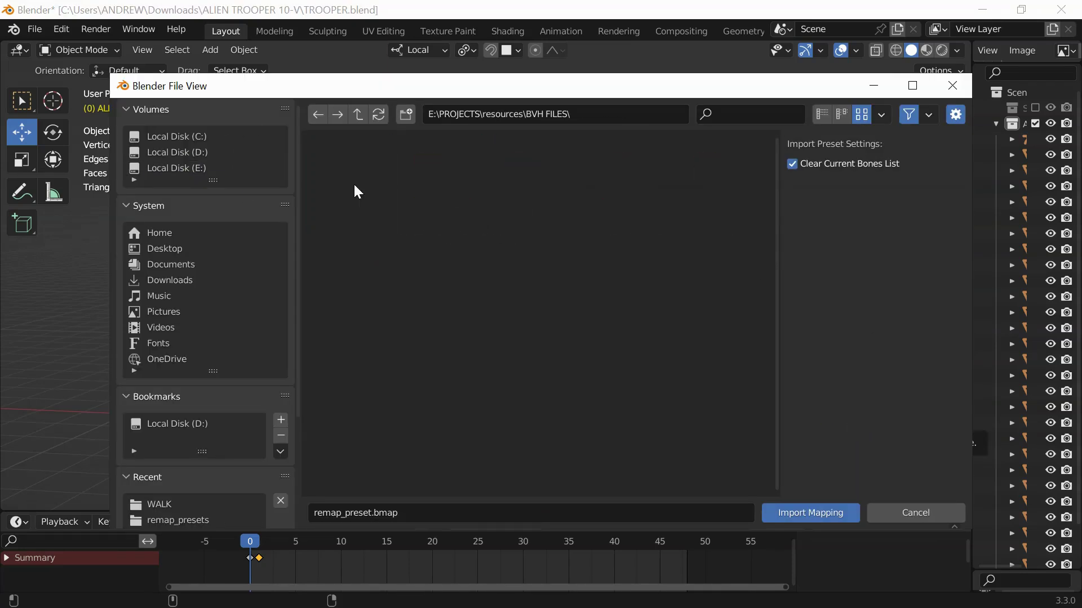
{"action": "left_click", "coordinate": [527, 188]}
{"action": "double_click", "coordinate": [528, 199]}
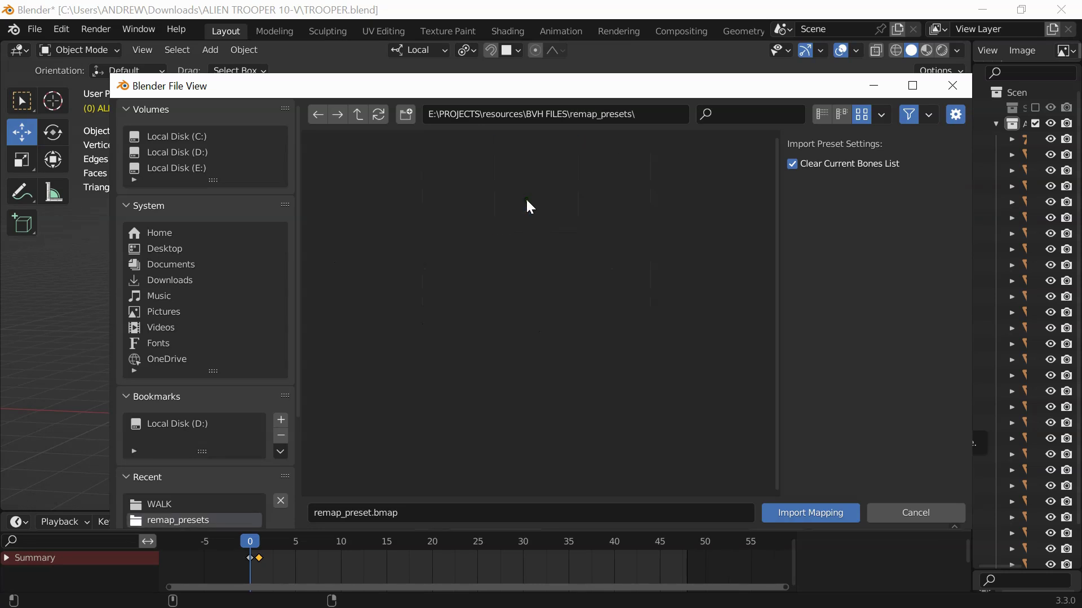
{"action": "double_click", "coordinate": [522, 192]}
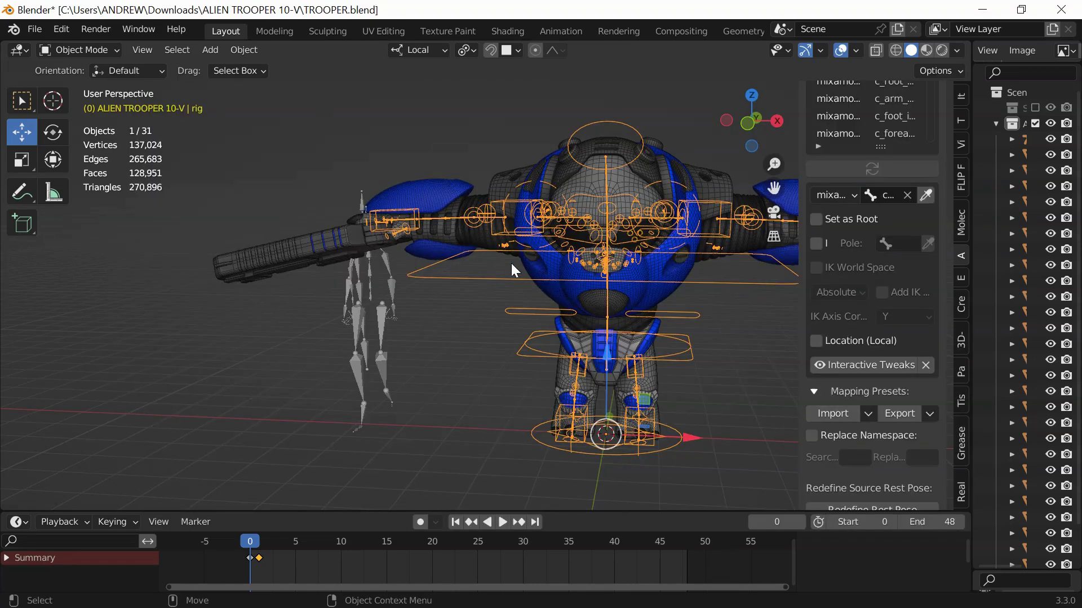
Pick c_root_master.x in Pose Mode as the target of the active bone mapping and set that mapping as root.
{"action": "key", "text": "ctrl+Tab"}
{"action": "left_click", "coordinate": [514, 360]}
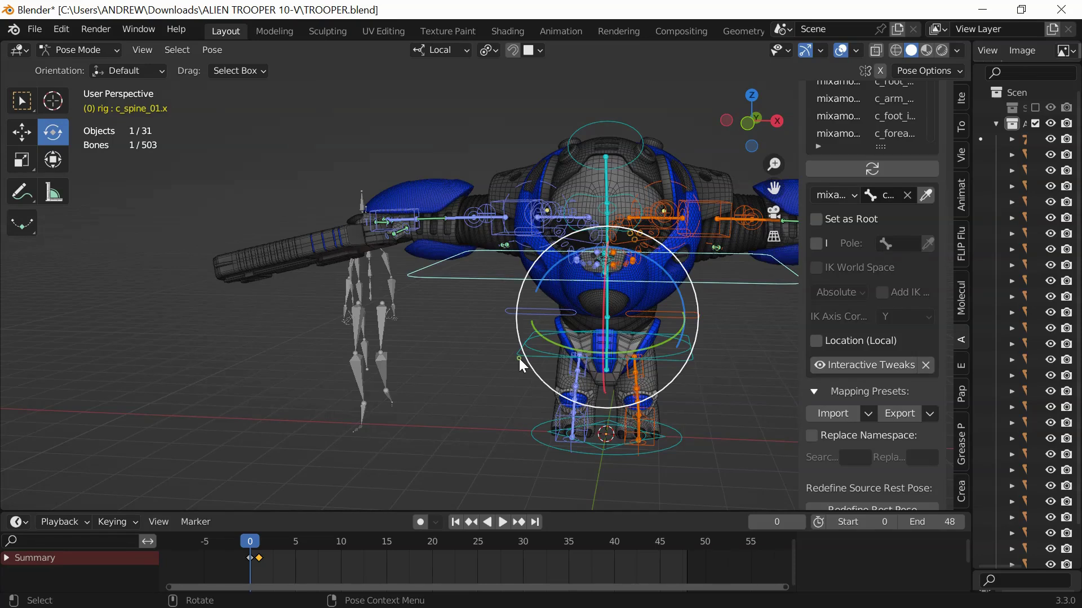
{"action": "scroll", "coordinate": [914, 286], "scroll_direction": "up", "scroll_amount": 3}
{"action": "scroll", "coordinate": [914, 281], "scroll_direction": "up", "scroll_amount": 3}
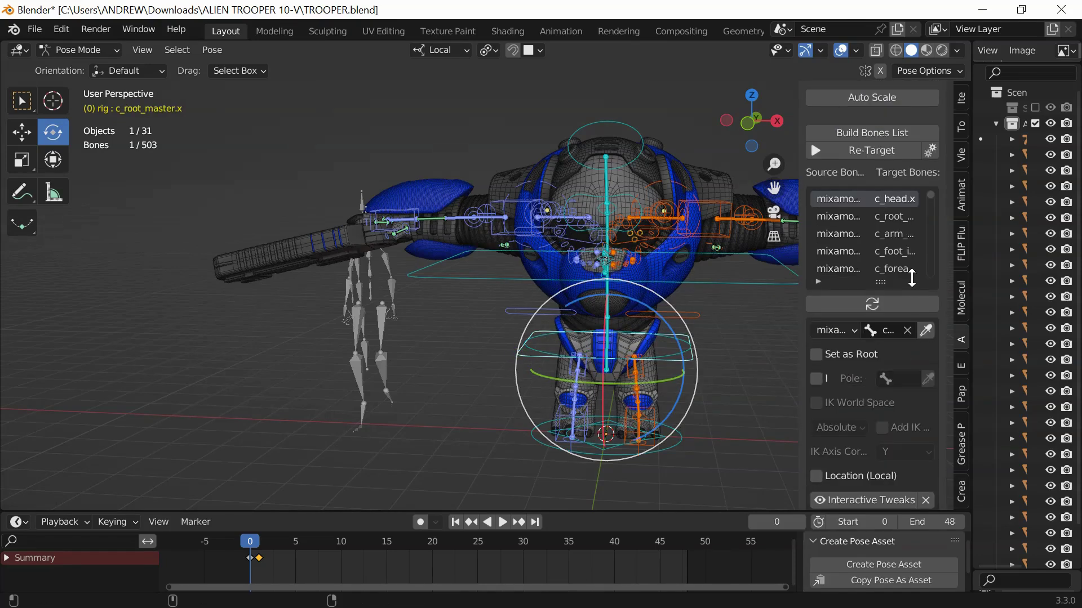
{"action": "left_click", "coordinate": [928, 330]}
{"action": "left_click", "coordinate": [816, 355]}
Re-target the motion onto the trooper's rig over frames 1 to 50 with linear keyframe interpolation.
{"action": "left_click", "coordinate": [872, 149]}
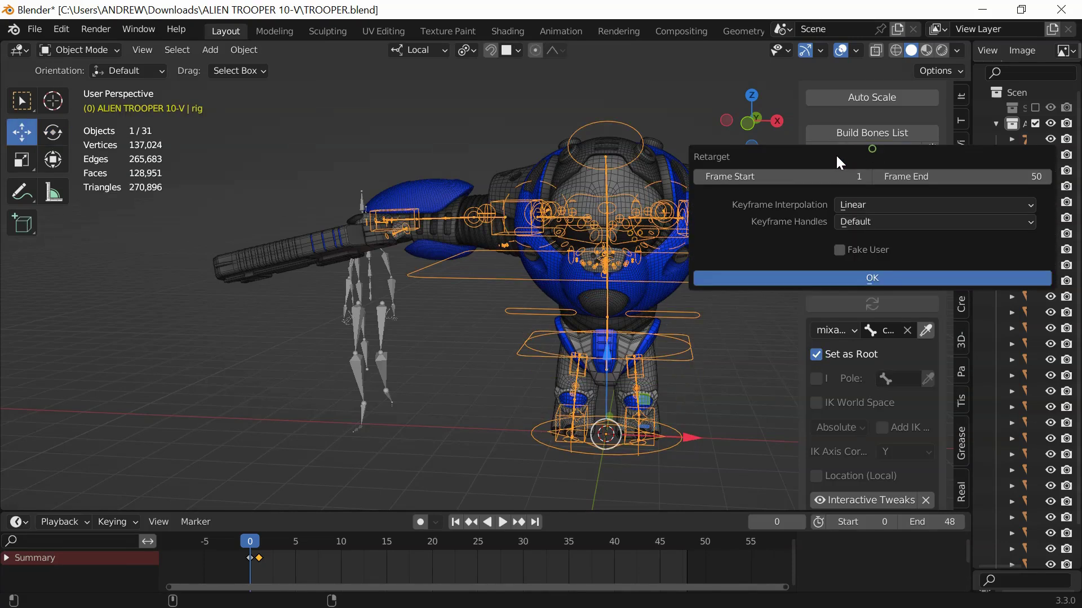
{"action": "key", "text": "Return"}
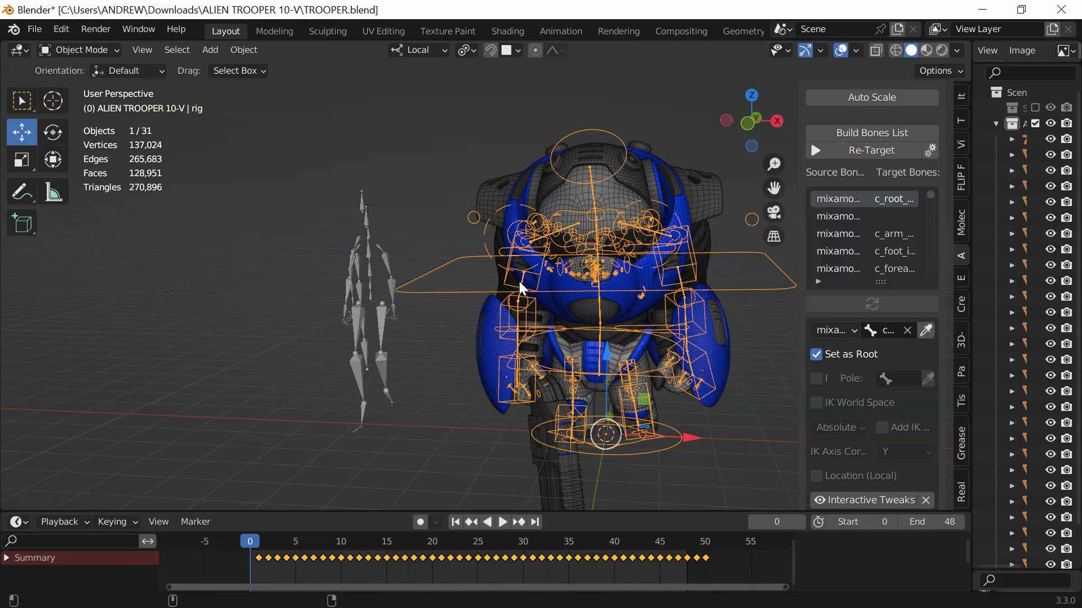
Delete all keyframes of the shoulder controls c_shoulder.r and c_shoulder.l and clear all their transforms.
{"action": "scroll", "coordinate": [518, 285], "scroll_direction": "up", "scroll_amount": 8}
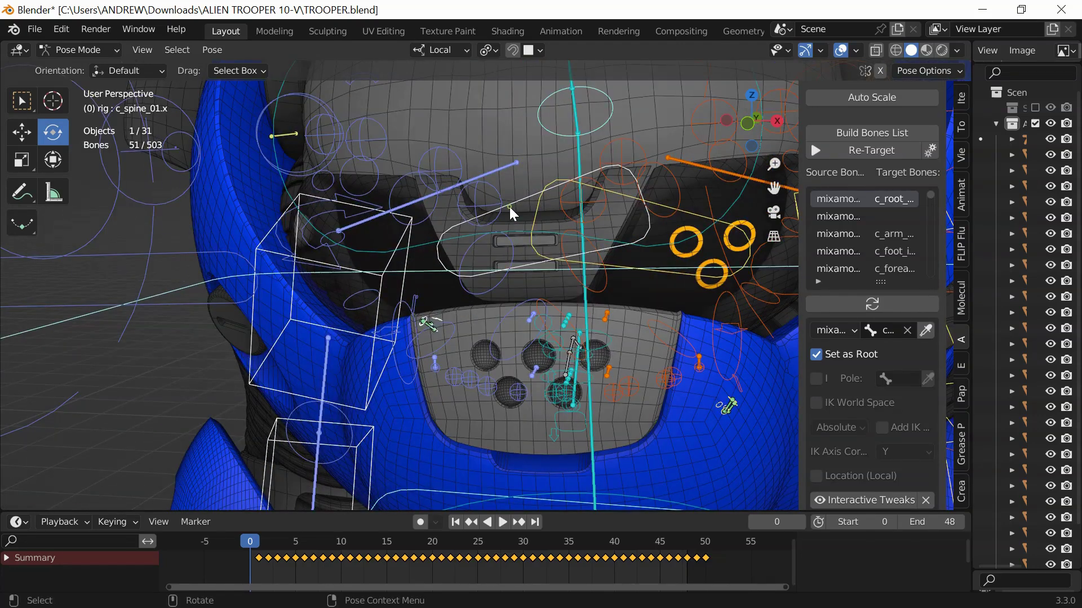
{"action": "left_click", "coordinate": [509, 208]}
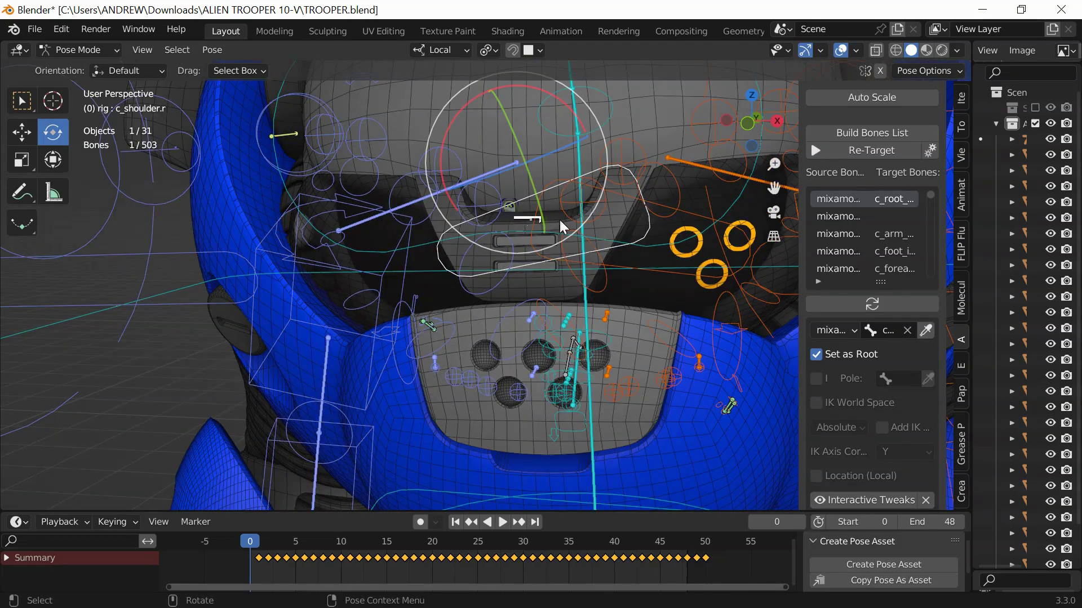
{"action": "left_click", "coordinate": [676, 229], "text": "shift"}
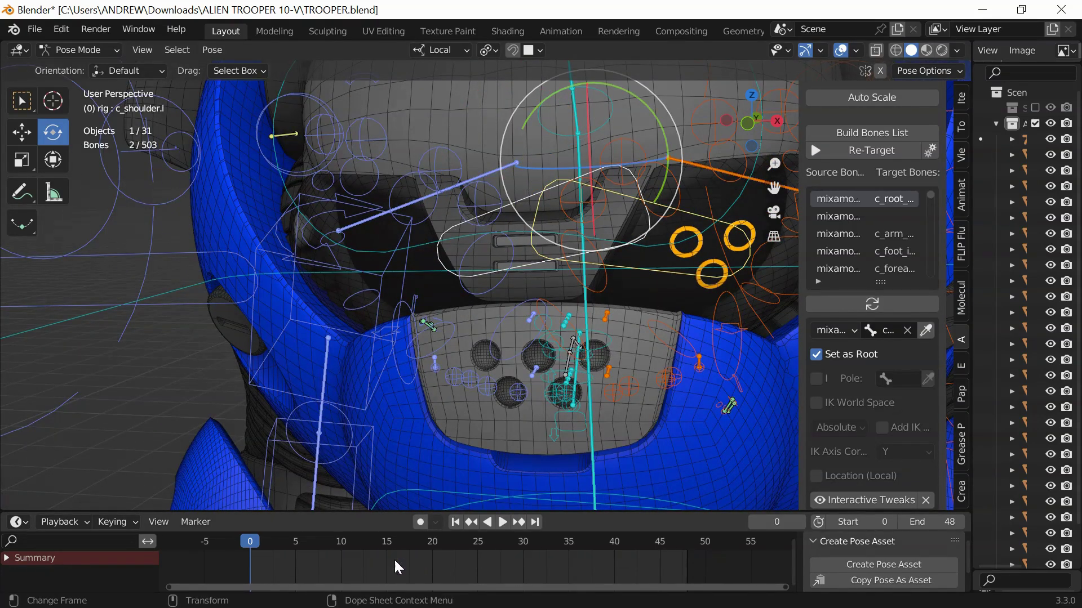
{"action": "key", "text": "Delete"}
{"action": "scroll", "coordinate": [326, 248], "scroll_direction": "down", "scroll_amount": 6}
{"action": "left_click", "coordinate": [211, 50]}
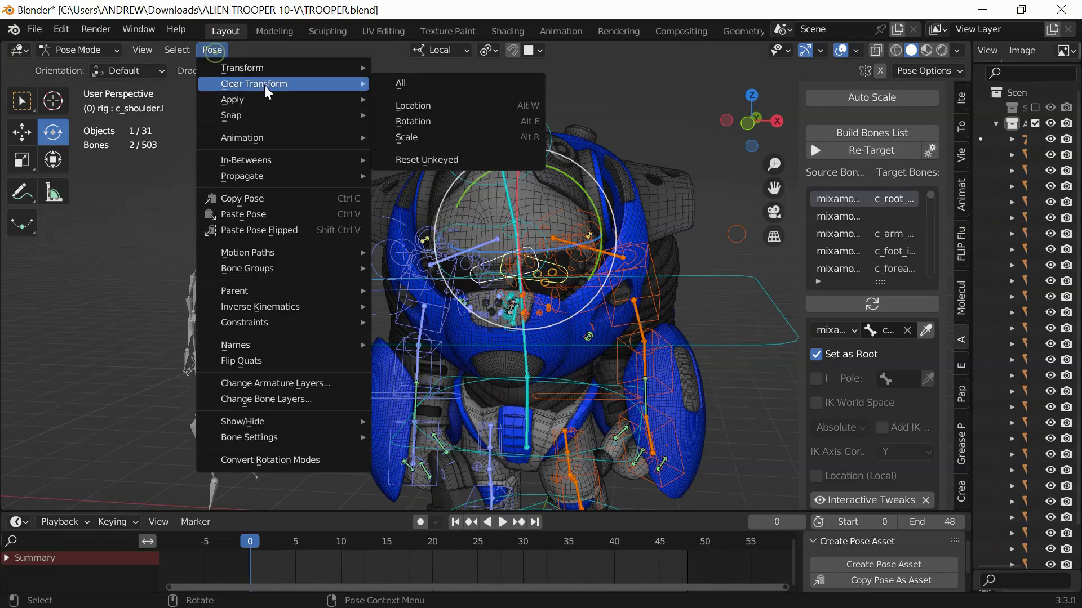
{"action": "left_click", "coordinate": [398, 84]}
{"action": "scroll", "coordinate": [394, 190], "scroll_direction": "down", "scroll_amount": 4}
{"action": "scroll", "coordinate": [316, 237], "scroll_direction": "up", "scroll_amount": 3}
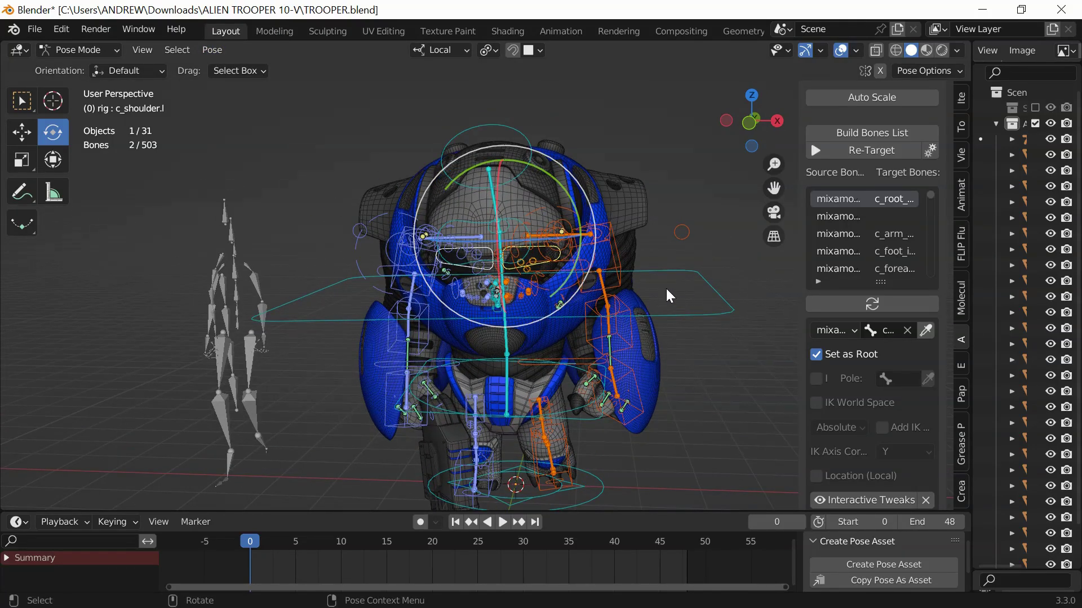
Pick c_arm_fk.l as the mapped target bone and swing it outward with 10° additive +X rotations in Interactive Tweaks.
{"action": "left_click", "coordinate": [615, 265]}
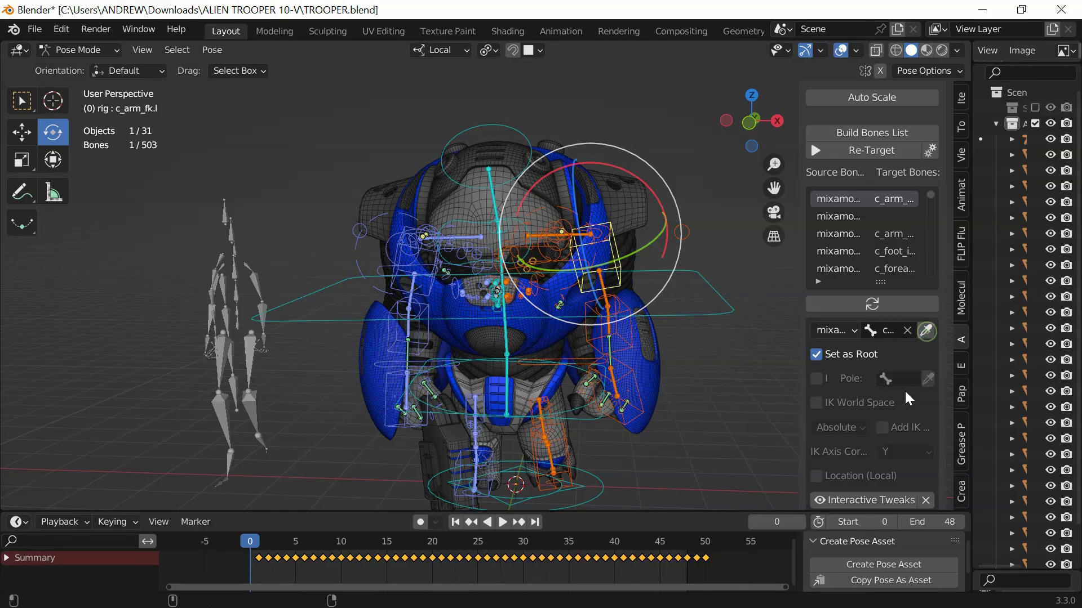
{"action": "scroll", "coordinate": [896, 400], "scroll_direction": "down", "scroll_amount": 6}
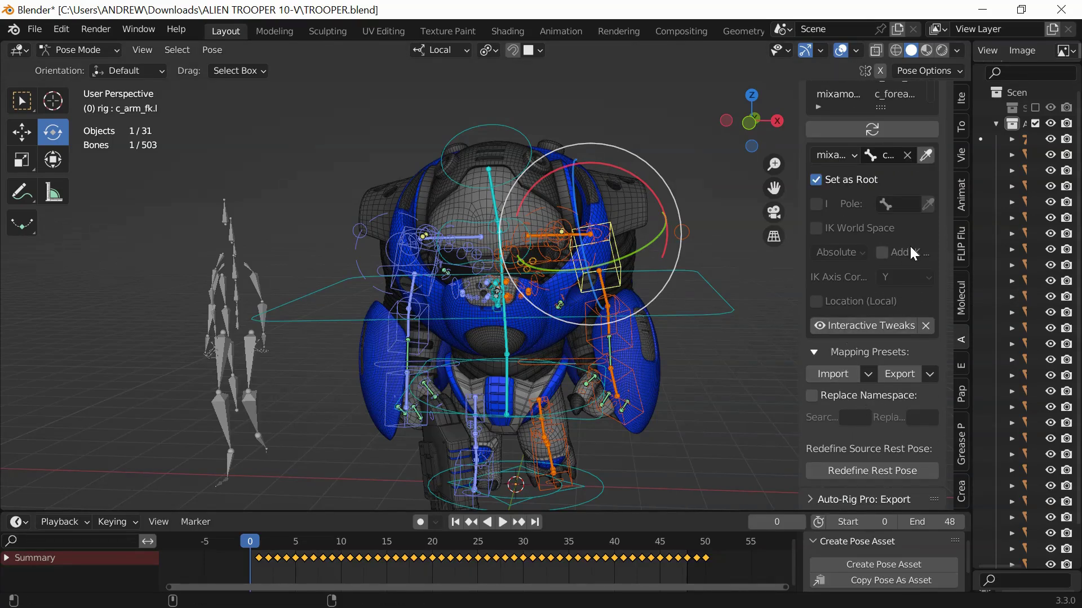
{"action": "scroll", "coordinate": [910, 246], "scroll_direction": "up", "scroll_amount": 1}
{"action": "left_click", "coordinate": [850, 348]}
{"action": "left_click", "coordinate": [818, 394]}
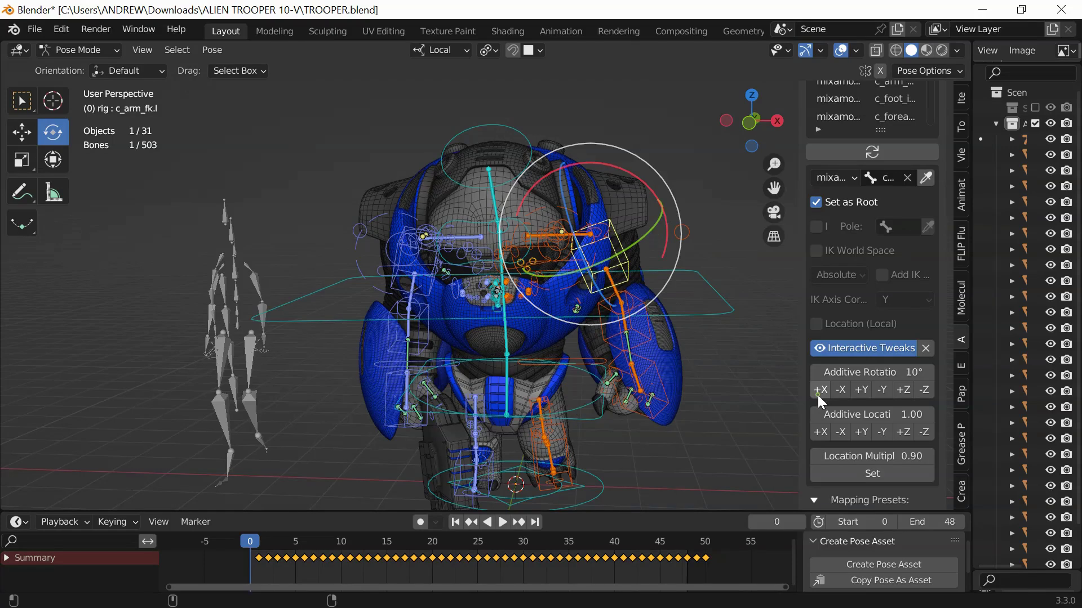
{"action": "left_click", "coordinate": [820, 394]}
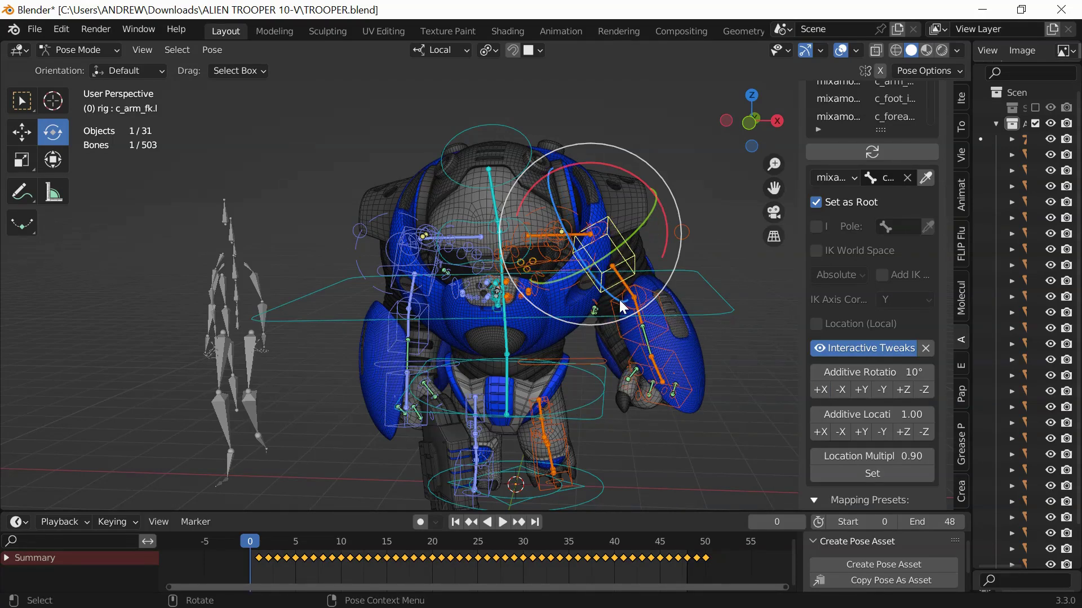
Turn the left forearm control c_forearm_fk.l inward with 10° additive rotations toward -Y and -Z in Interactive Tweaks.
{"action": "scroll", "coordinate": [620, 300], "scroll_direction": "up", "scroll_amount": 1}
{"action": "left_click", "coordinate": [636, 336]}
{"action": "scroll", "coordinate": [641, 345], "scroll_direction": "down", "scroll_amount": 1}
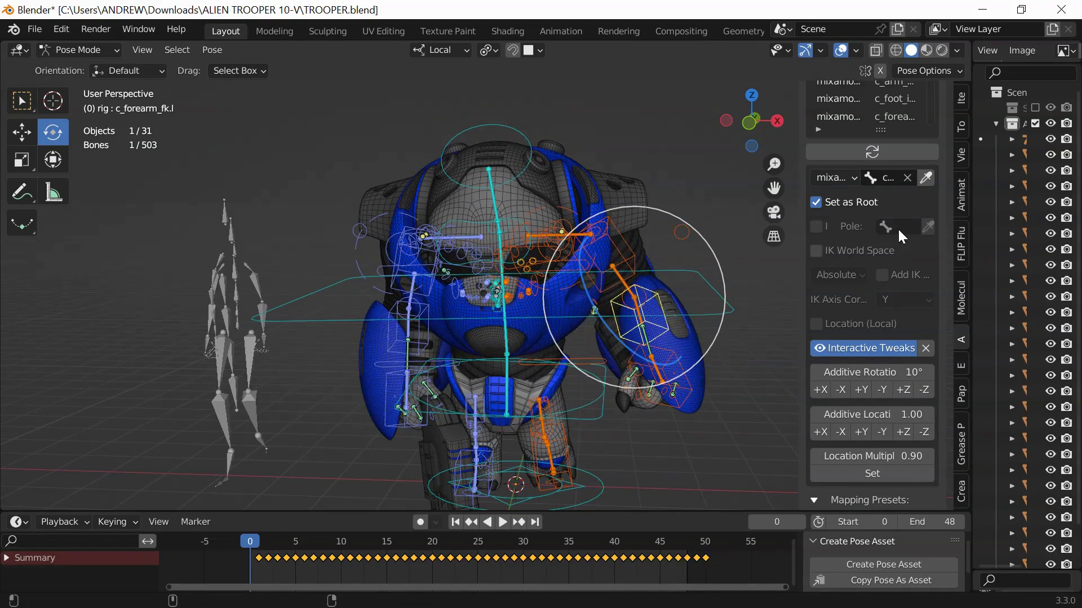
{"action": "left_click", "coordinate": [862, 390]}
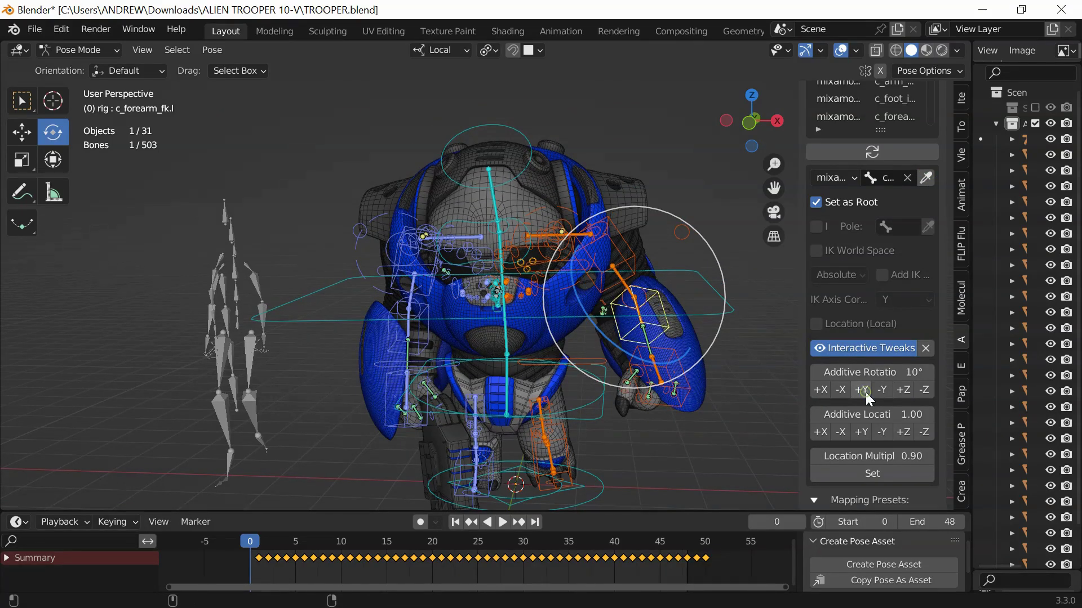
{"action": "left_click", "coordinate": [887, 393]}
{"action": "left_click", "coordinate": [887, 393]}
{"action": "left_click", "coordinate": [887, 393]}
{"action": "left_click", "coordinate": [904, 391]}
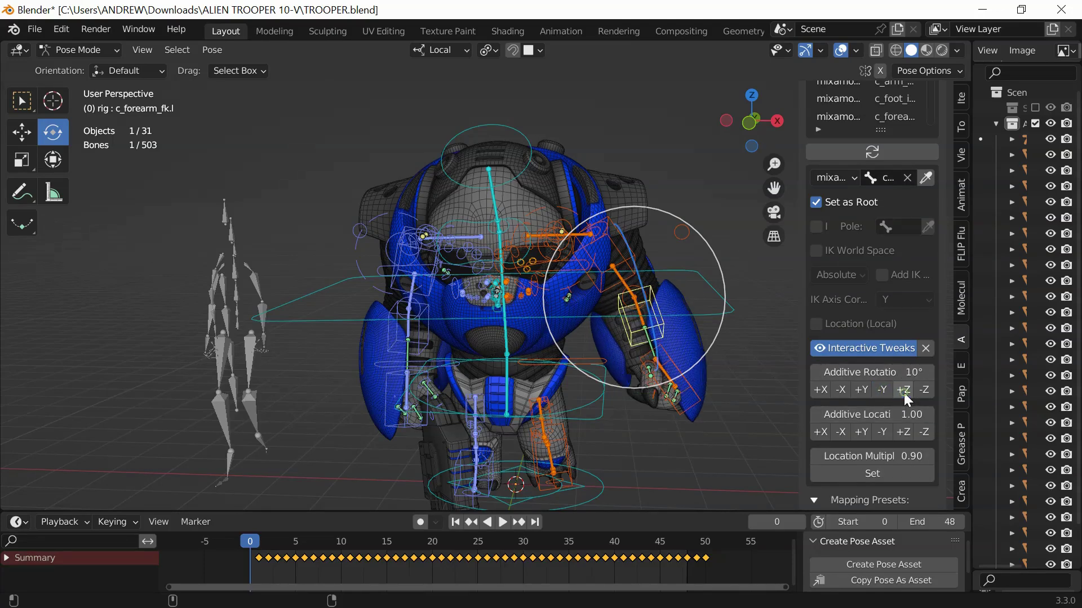
{"action": "left_click", "coordinate": [923, 394]}
{"action": "left_click", "coordinate": [924, 393]}
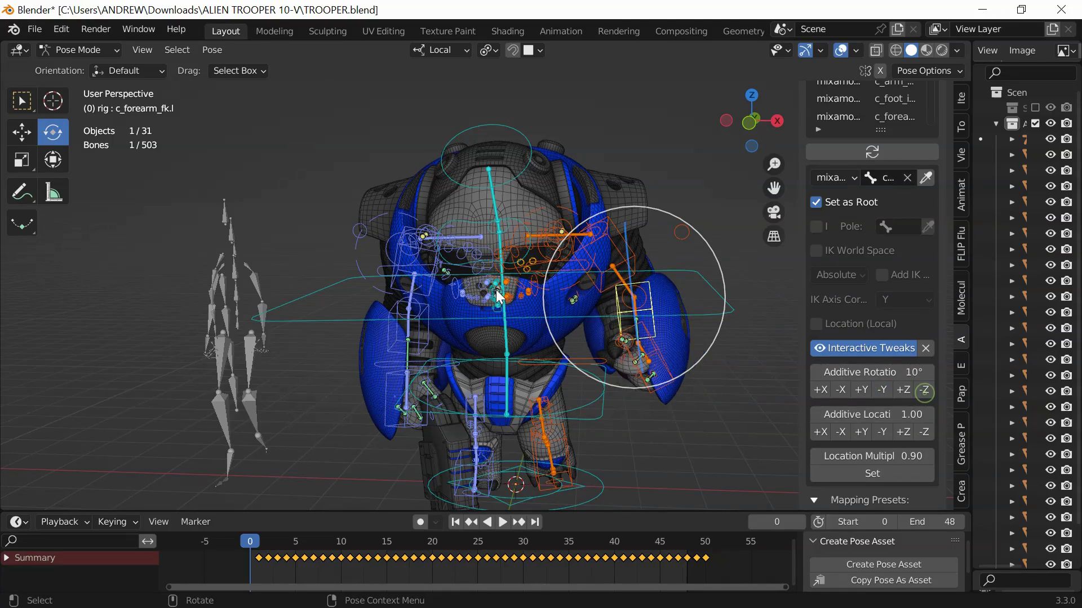
Select the right upper-arm control c_arm_fk.r and swing it outward with 10° additive +X rotations in Interactive Tweaks.
{"action": "left_click", "coordinate": [397, 217]}
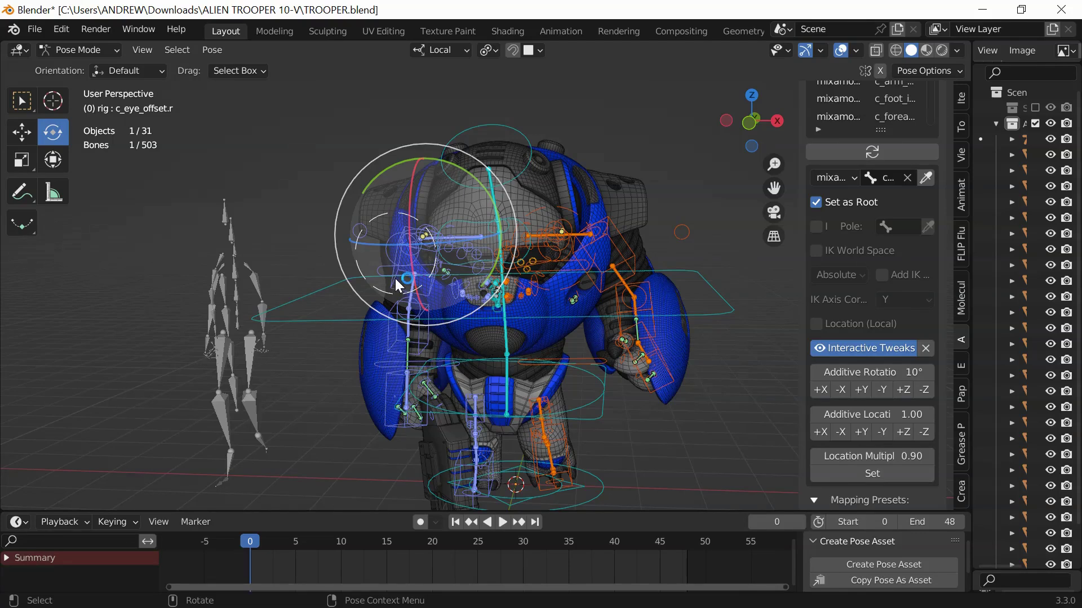
{"action": "left_click", "coordinate": [402, 274]}
{"action": "left_click", "coordinate": [398, 257]}
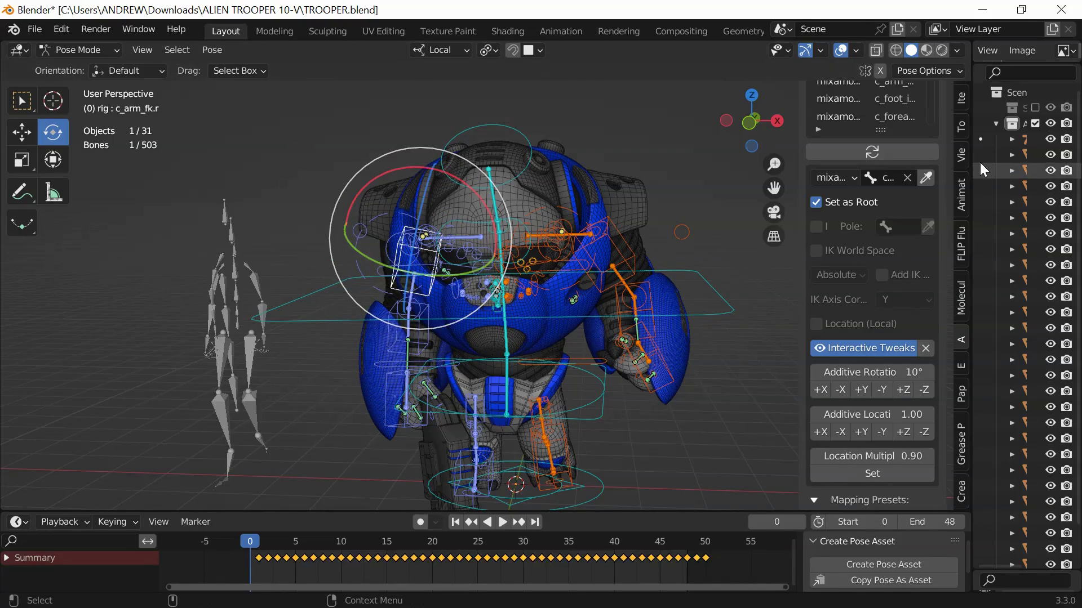
{"action": "left_click", "coordinate": [827, 391]}
Select the right forearm control c_forearm_fk.r and turn it with repeated 10° additive +Z rotations in Interactive Tweaks.
{"action": "left_click", "coordinate": [350, 330]}
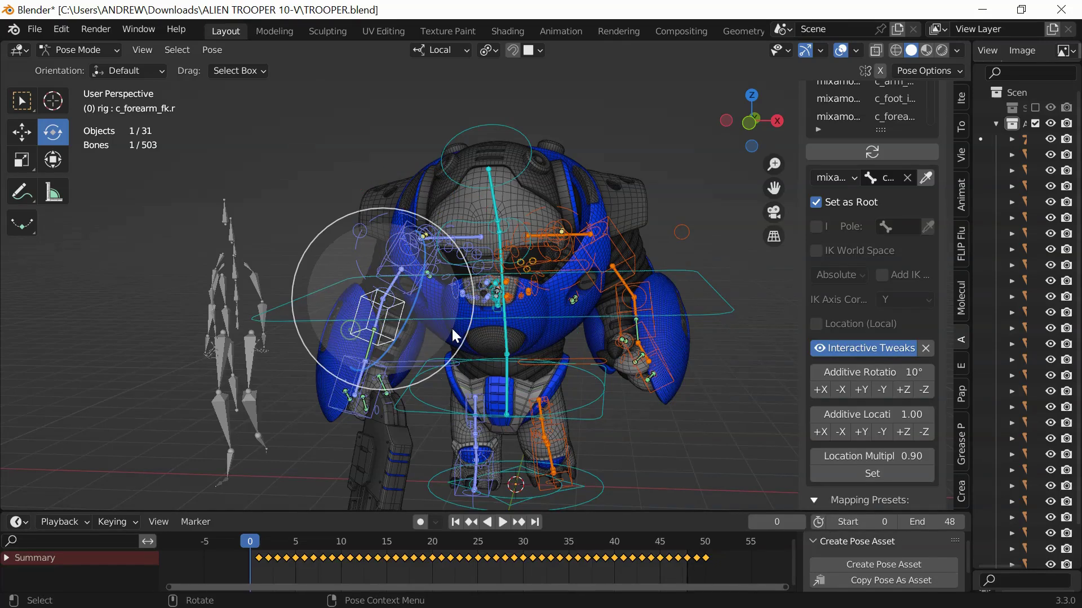
{"action": "left_click", "coordinate": [914, 391]}
{"action": "left_click", "coordinate": [907, 390]}
{"action": "left_click", "coordinate": [906, 390]}
{"action": "left_click", "coordinate": [907, 389]}
{"action": "left_click", "coordinate": [907, 390]}
{"action": "left_click", "coordinate": [907, 390]}
{"action": "left_click", "coordinate": [907, 390]}
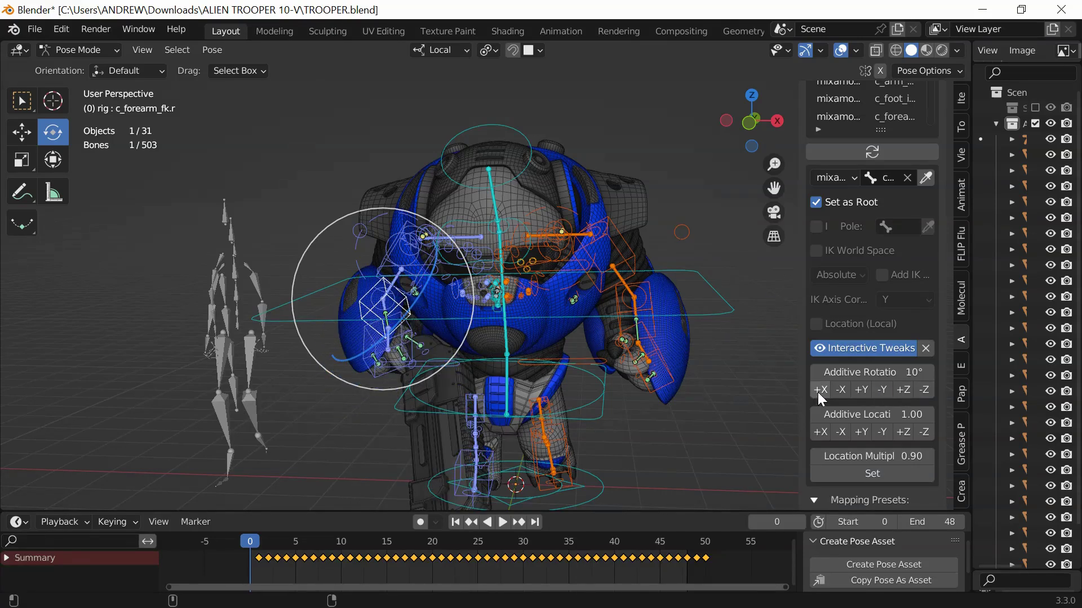
Fine-tune the angle of c_forearm_fk.r with 10° additive rotations toward +X, -Y and +Y.
{"action": "left_click", "coordinate": [818, 390]}
{"action": "left_click", "coordinate": [884, 392]}
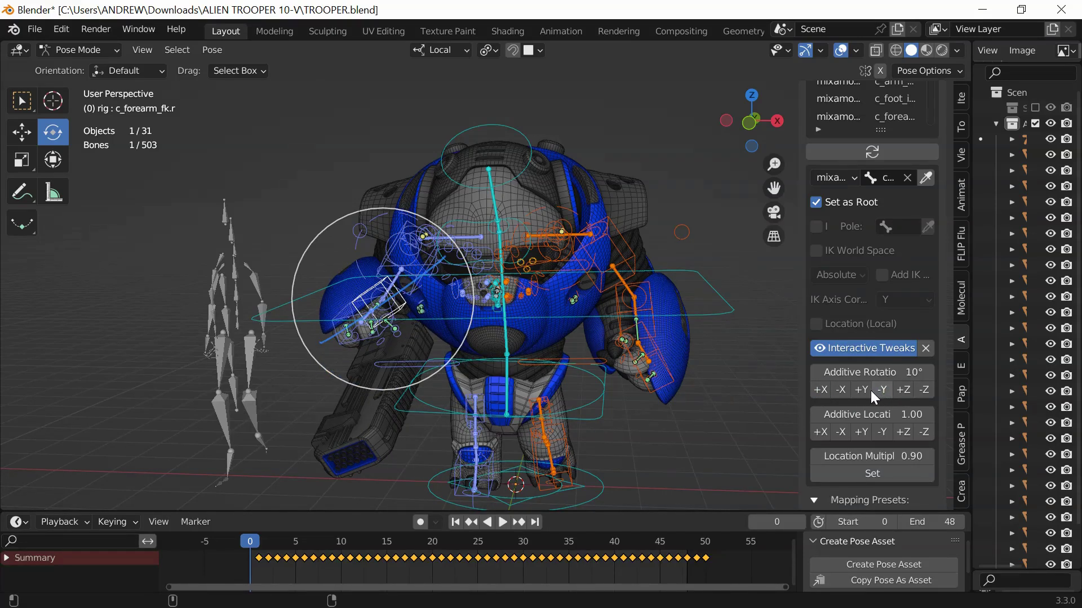
{"action": "left_click", "coordinate": [870, 390]}
{"action": "left_click", "coordinate": [870, 390]}
{"action": "left_click", "coordinate": [869, 390]}
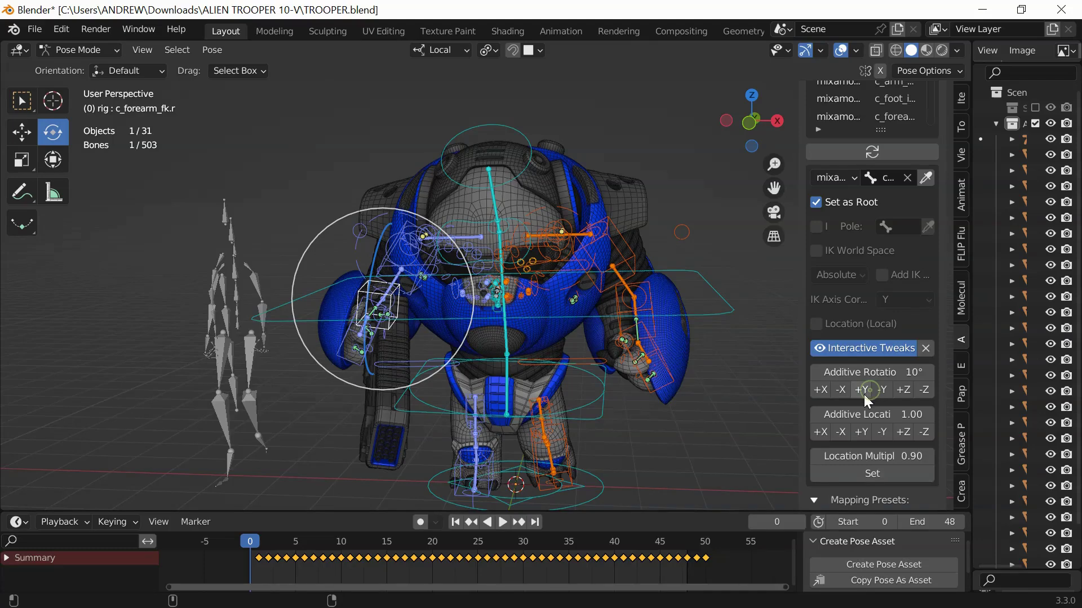
{"action": "left_click", "coordinate": [820, 389]}
Play the walk animation and examine the corrected arms with the viewport overlays hidden.
{"action": "key", "text": "space"}
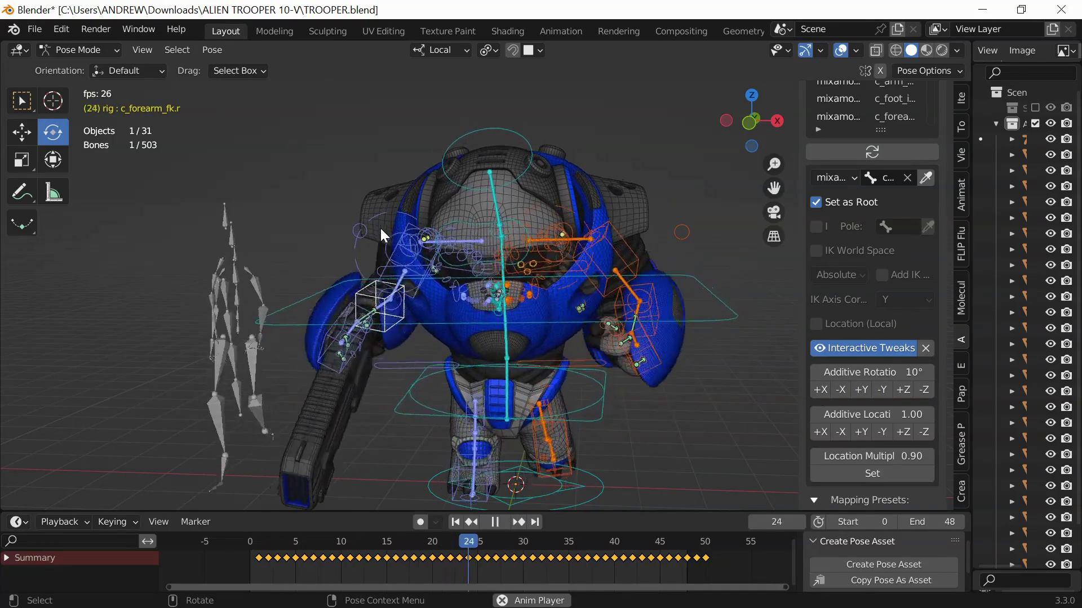
{"action": "middle_click_drag", "start_coordinate": [255, 258], "coordinate": [253, 205]}
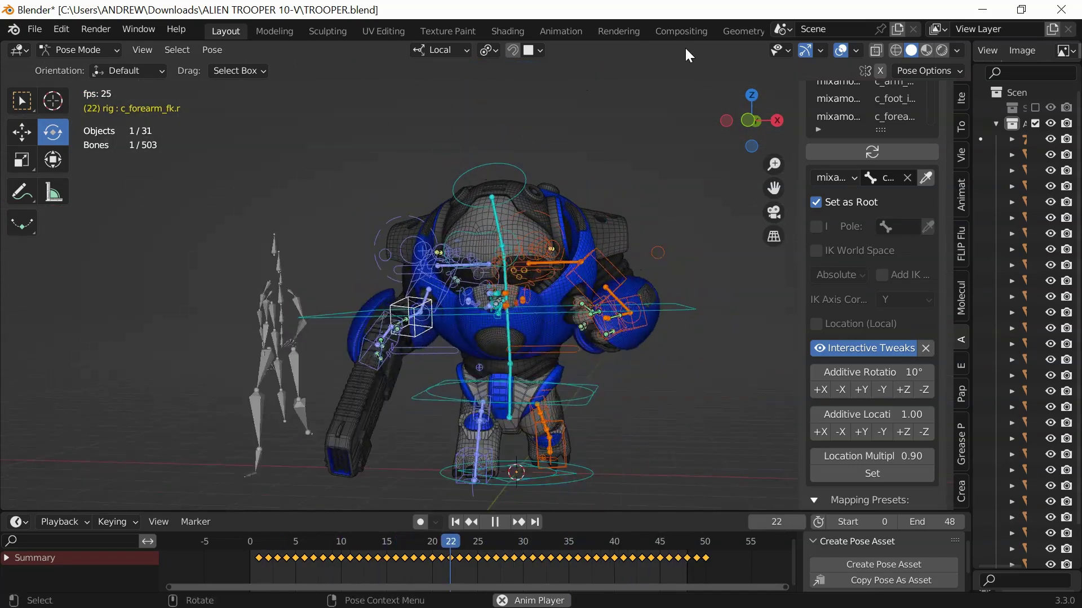
{"action": "left_click", "coordinate": [835, 49]}
{"action": "scroll", "coordinate": [387, 157], "scroll_direction": "up", "scroll_amount": 2}
{"action": "middle_click_drag", "start_coordinate": [410, 151], "coordinate": [470, 156]}
Stop playback, show the overlays and tilt the head control slightly with a free trackball rotation.
{"action": "key", "text": "space"}
{"action": "left_click", "coordinate": [841, 49]}
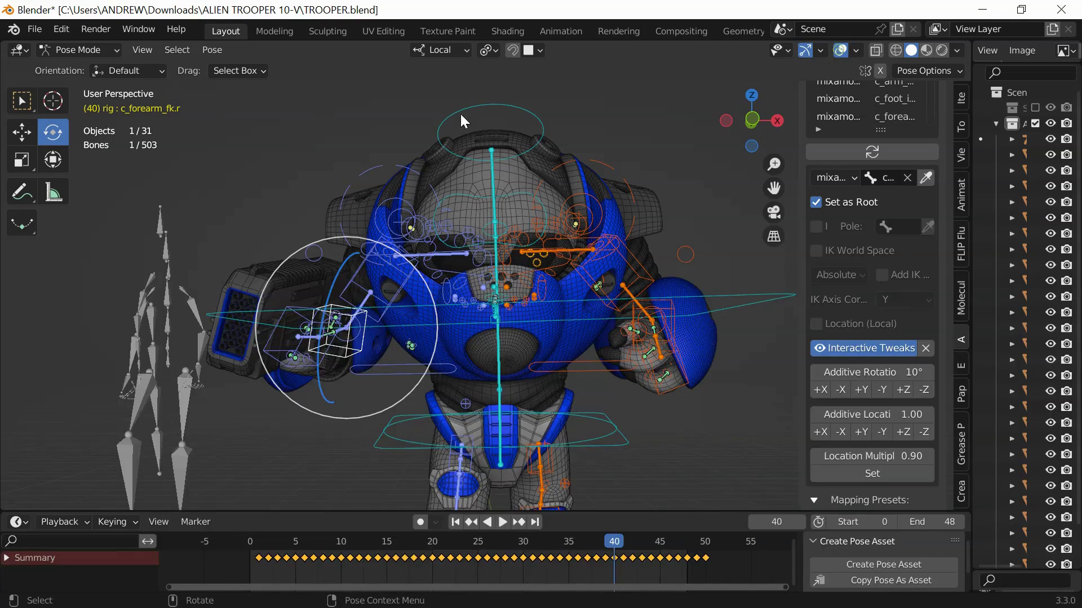
{"action": "left_click", "coordinate": [447, 117]}
{"action": "mouse_move", "coordinate": [451, 193]}
{"action": "left_mouse_down"}
{"action": "mouse_move", "coordinate": [453, 175]}
{"action": "mouse_move", "coordinate": [453, 186]}
{"action": "left_mouse_up"}
Replay the walk without overlays and examine the trooper from the back, the sides and close up.
{"action": "key", "text": "space"}
{"action": "left_click", "coordinate": [841, 50]}
{"action": "scroll", "coordinate": [445, 159], "scroll_direction": "down", "scroll_amount": 2}
{"action": "middle_click_drag", "start_coordinate": [454, 189], "coordinate": [327, 190]}
{"action": "middle_click_drag", "start_coordinate": [478, 221], "coordinate": [333, 222]}
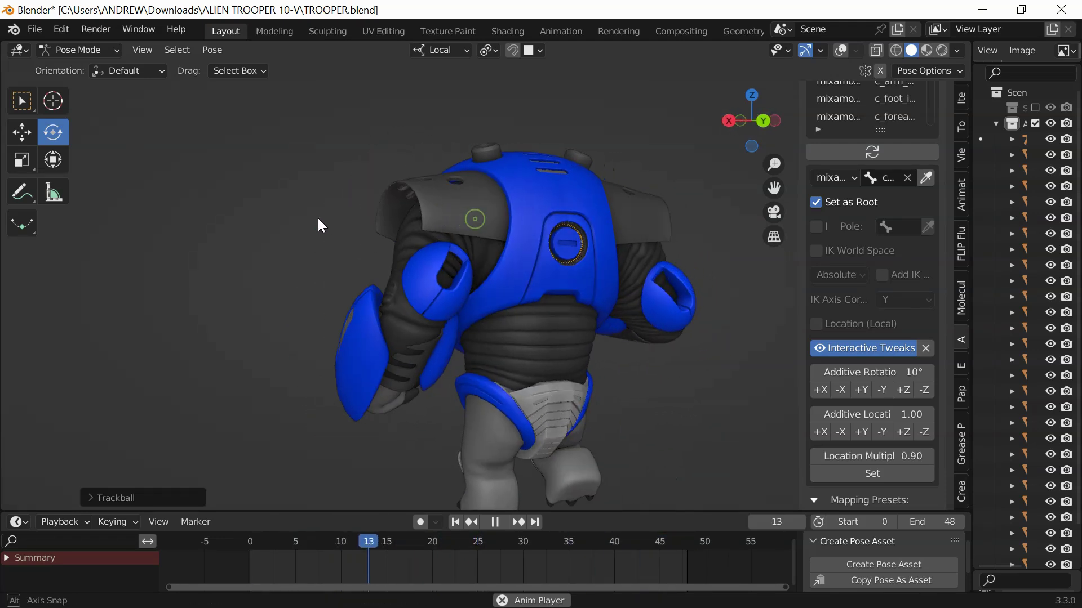
{"action": "middle_click_drag", "start_coordinate": [536, 266], "coordinate": [384, 268]}
{"action": "scroll", "coordinate": [380, 224], "scroll_direction": "up", "scroll_amount": 4}
{"action": "key", "text": "space"}
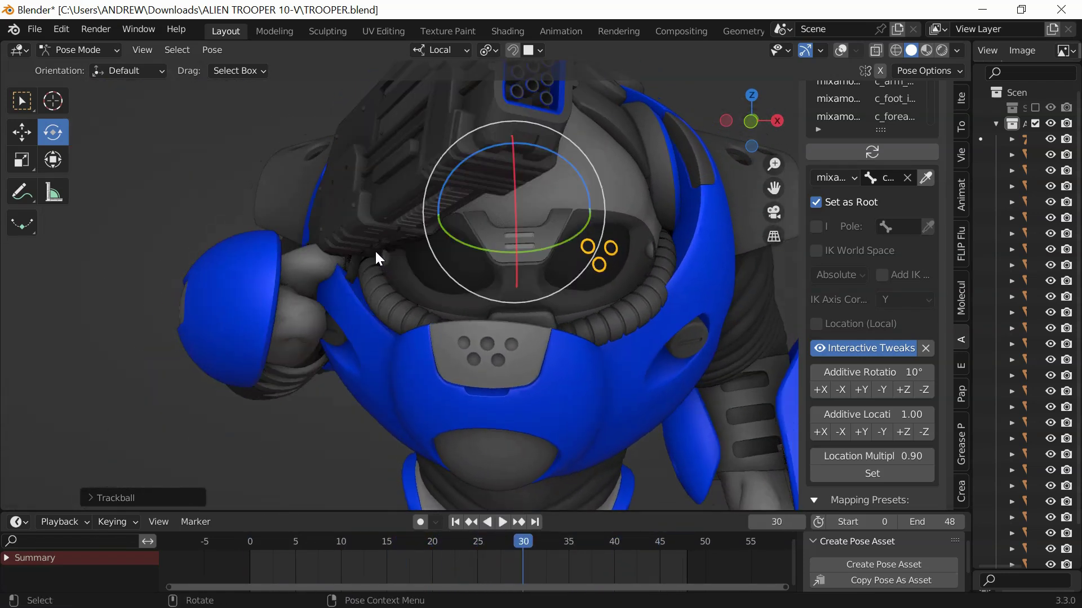
Return to frame 0, switch to Object Mode and hide the visor, the body armor and the breathing mask.
{"action": "left_click", "coordinate": [461, 523]}
{"action": "key", "text": "ctrl+Tab"}
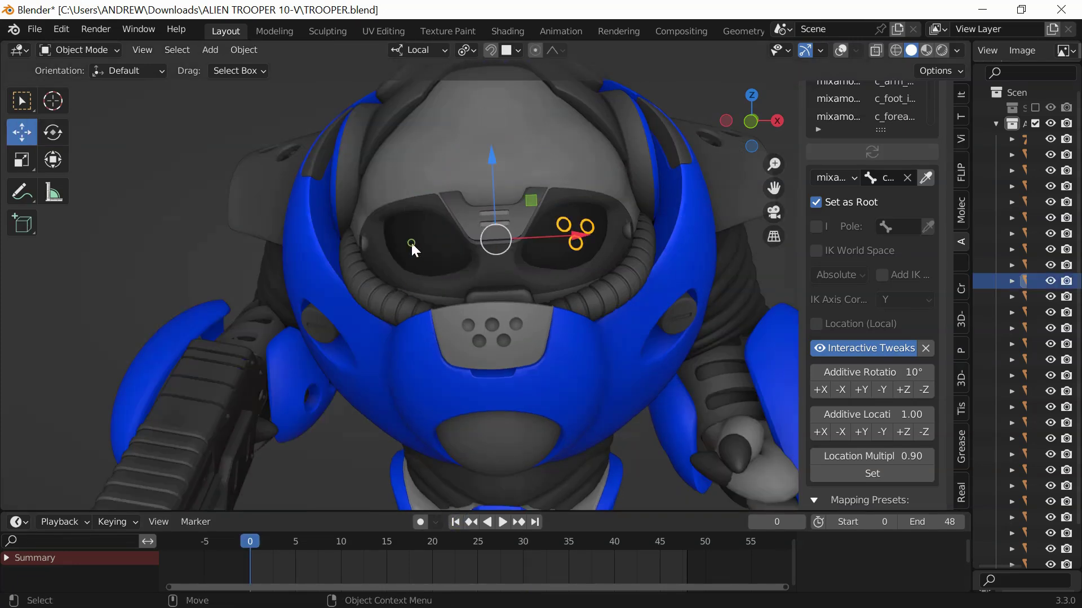
{"action": "left_click", "coordinate": [1050, 281]}
{"action": "left_click", "coordinate": [1049, 234]}
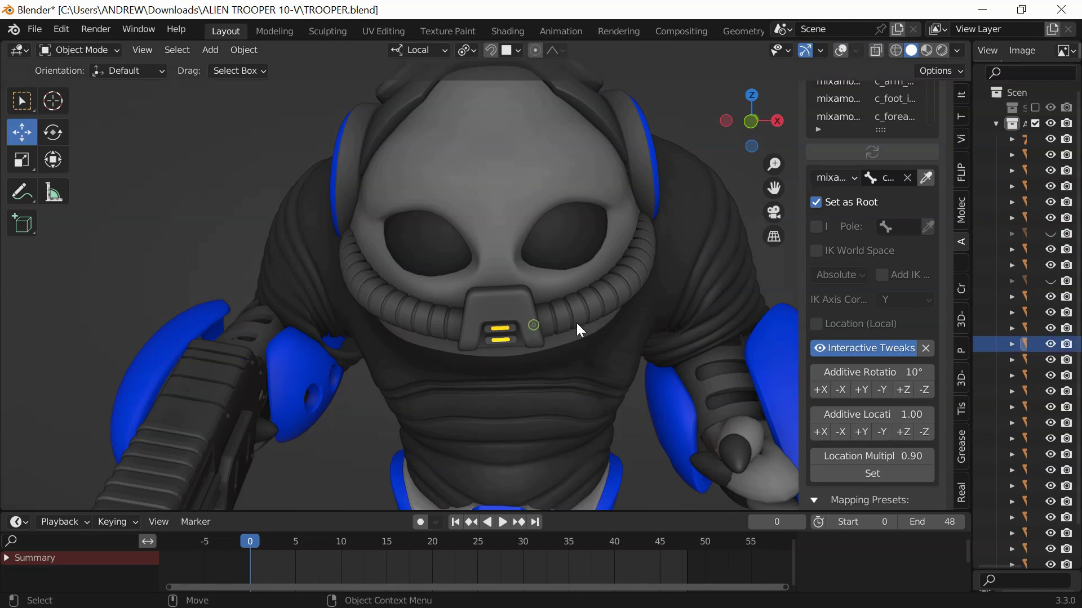
{"action": "left_click", "coordinate": [1043, 346]}
{"action": "left_click", "coordinate": [1050, 343]}
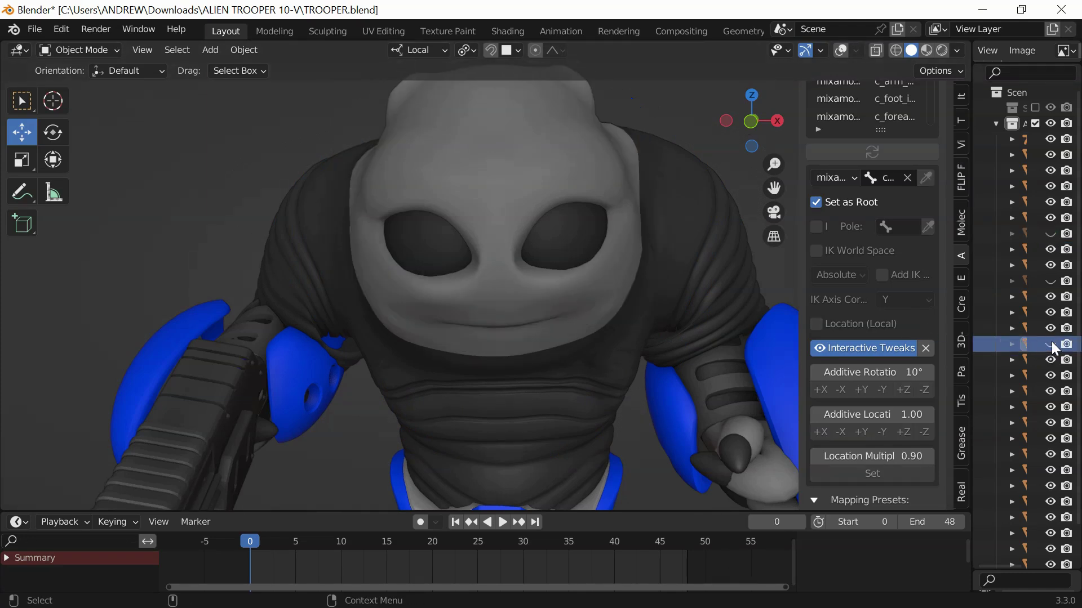
Show the overlays, put the rig in Pose Mode and select c_eyebrow_full.r with the Move tool active.
{"action": "left_click", "coordinate": [841, 50]}
{"action": "middle_click_drag", "start_coordinate": [429, 149], "coordinate": [407, 192]}
{"action": "scroll", "coordinate": [429, 210], "scroll_direction": "up", "scroll_amount": 2}
{"action": "scroll", "coordinate": [397, 201], "scroll_direction": "up", "scroll_amount": 5}
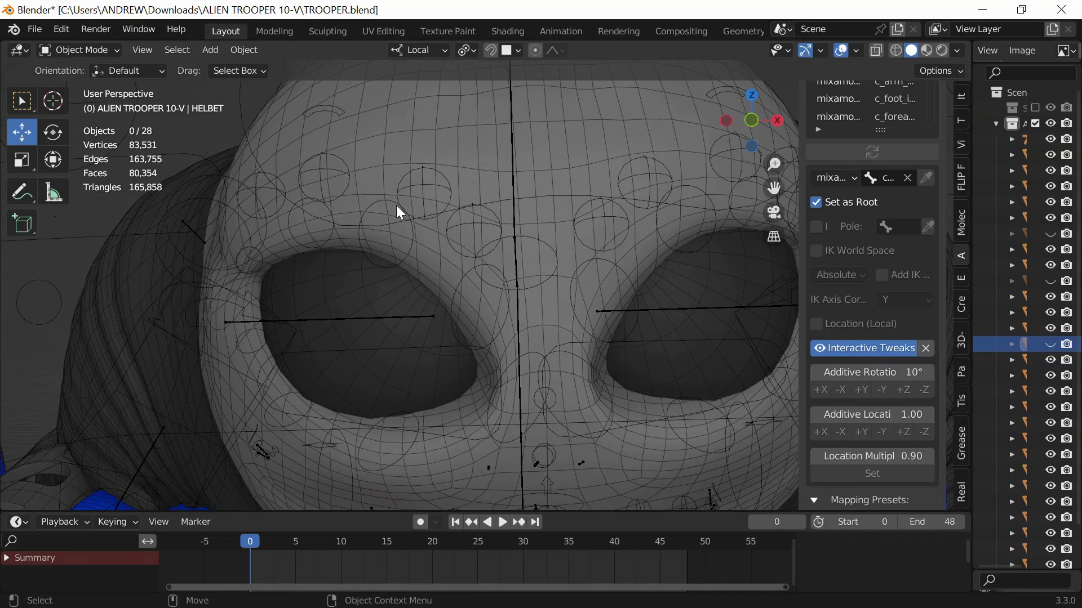
{"action": "left_click", "coordinate": [329, 134]}
{"action": "key", "text": "ctrl+Tab"}
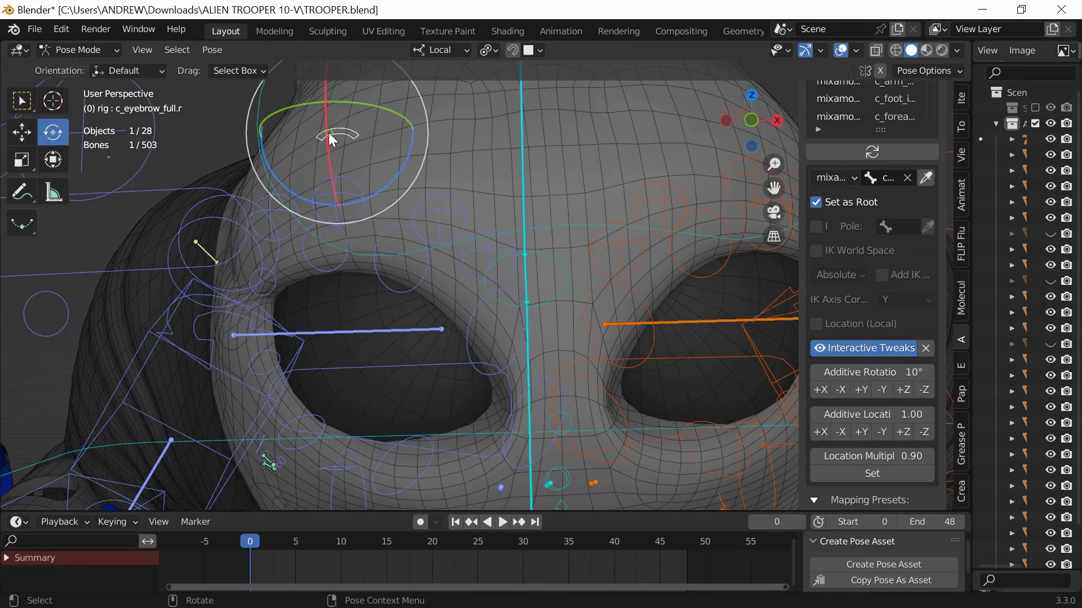
{"action": "left_click", "coordinate": [16, 144]}
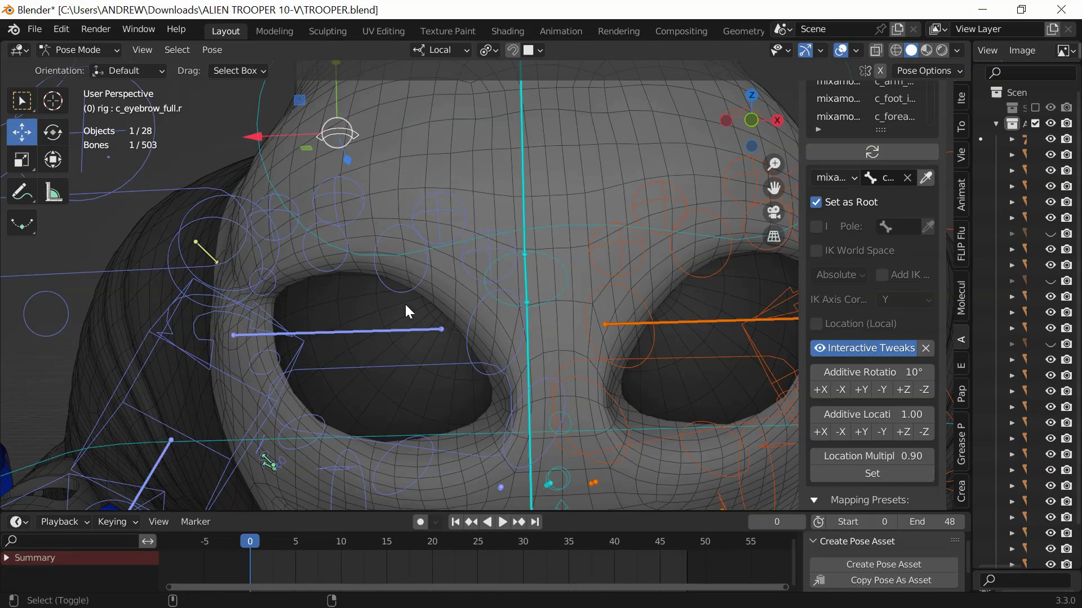
Adjust the brow above the right eye by moving its eyebrow control together with the right upper and corner eyelid controls.
{"action": "left_click", "coordinate": [401, 293], "text": "shift"}
{"action": "left_click", "coordinate": [461, 329], "text": "shift"}
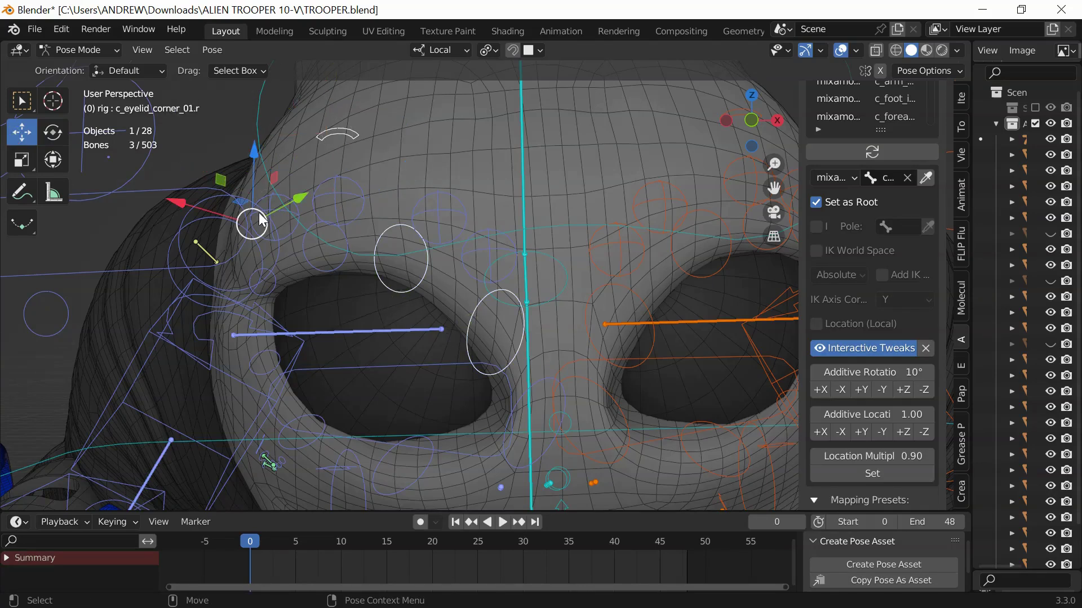
{"action": "mouse_move", "coordinate": [255, 222]}
{"action": "left_mouse_down"}
{"action": "mouse_move", "coordinate": [253, 200]}
{"action": "mouse_move", "coordinate": [259, 254]}
{"action": "mouse_move", "coordinate": [257, 237]}
{"action": "mouse_move", "coordinate": [244, 235]}
{"action": "mouse_move", "coordinate": [242, 169]}
{"action": "mouse_move", "coordinate": [245, 231]}
{"action": "left_mouse_up"}
{"action": "left_click", "coordinate": [334, 274], "text": "shift"}
Match the left eye by moving its full-eyebrow control and upper eyelid controls, including c_eyelid_top_01.l and c_eyelid_top_02.l.
{"action": "middle_click_drag", "start_coordinate": [621, 191], "coordinate": [508, 207], "text": "shift"}
{"action": "scroll", "coordinate": [510, 213], "scroll_direction": "down", "scroll_amount": 1, "text": "ctrl"}
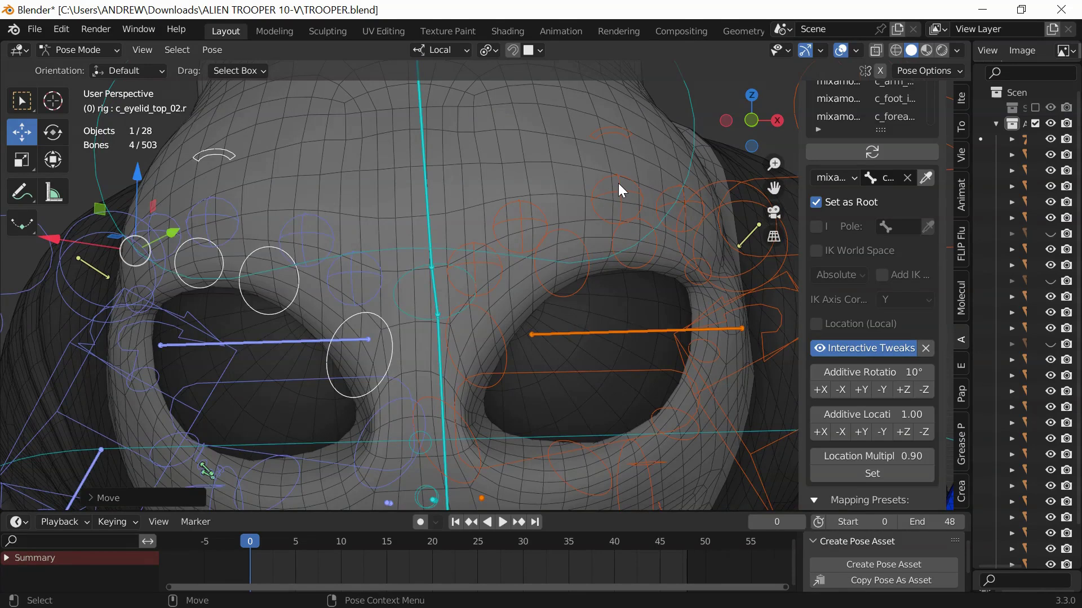
{"action": "left_click", "coordinate": [612, 135]}
{"action": "left_click", "coordinate": [555, 304], "text": "shift"}
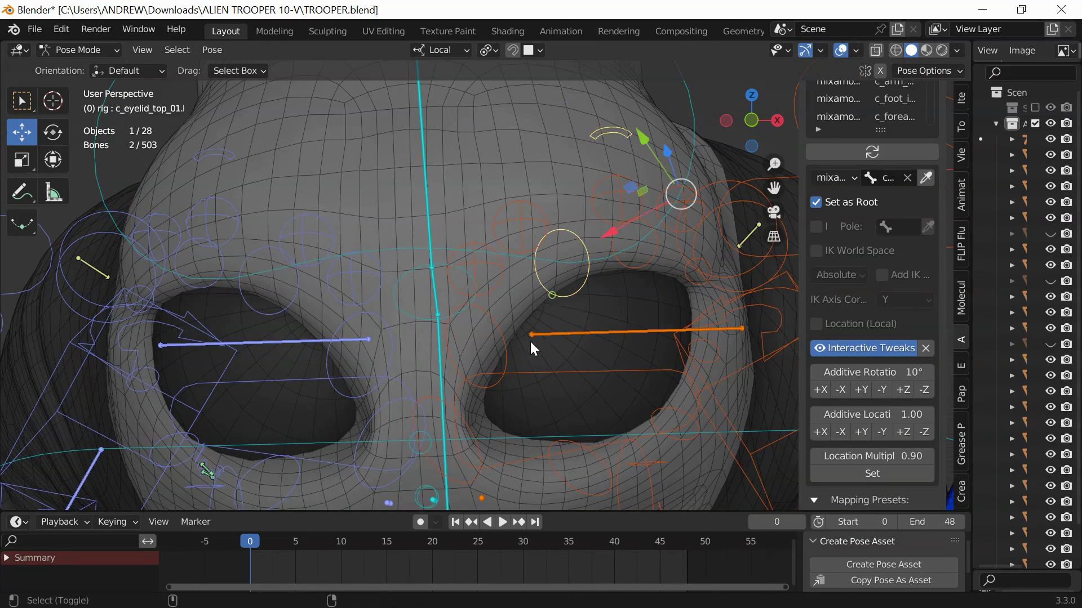
{"action": "left_click", "coordinate": [507, 353], "text": "shift"}
{"action": "mouse_move", "coordinate": [698, 217]}
{"action": "left_mouse_down"}
{"action": "mouse_move", "coordinate": [690, 327]}
{"action": "mouse_move", "coordinate": [693, 248]}
{"action": "mouse_move", "coordinate": [686, 259]}
{"action": "mouse_move", "coordinate": [681, 241]}
{"action": "mouse_move", "coordinate": [700, 169]}
{"action": "mouse_move", "coordinate": [706, 225]}
{"action": "left_mouse_up"}
{"action": "left_click", "coordinate": [630, 273], "text": "shift"}
Nudge the jaw control c_jawbone.x slightly upward.
{"action": "scroll", "coordinate": [434, 336], "scroll_direction": "down", "scroll_amount": 3}
{"action": "middle_click_drag", "start_coordinate": [435, 336], "coordinate": [445, 218], "text": "shift"}
{"action": "scroll", "coordinate": [464, 364], "scroll_direction": "up", "scroll_amount": 2}
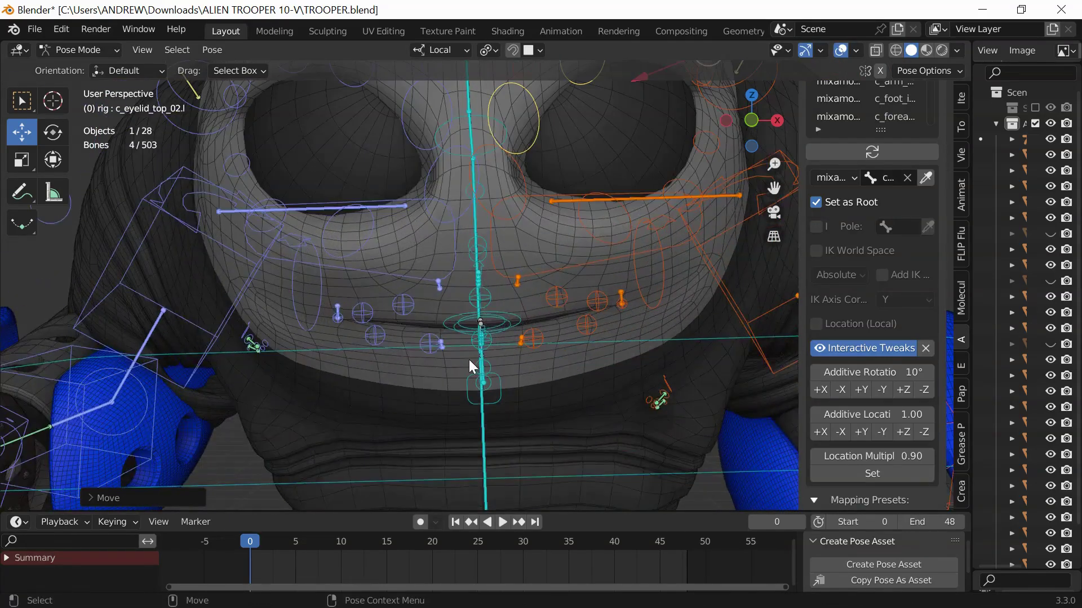
{"action": "left_click", "coordinate": [468, 397]}
{"action": "left_click_drag", "start_coordinate": [483, 370], "coordinate": [477, 364]}
Shape the right half of the mouth by moving its corner, upper-lip and lower-lip controls.
{"action": "mouse_move", "coordinate": [338, 314]}
{"action": "left_mouse_down"}
{"action": "mouse_move", "coordinate": [340, 292]}
{"action": "mouse_move", "coordinate": [340, 355]}
{"action": "mouse_move", "coordinate": [340, 280]}
{"action": "mouse_move", "coordinate": [341, 331]}
{"action": "mouse_move", "coordinate": [340, 323]}
{"action": "left_mouse_up"}
{"action": "scroll", "coordinate": [342, 293], "scroll_direction": "up", "scroll_amount": 1}
{"action": "left_click", "coordinate": [312, 308]}
{"action": "left_click", "coordinate": [344, 312], "text": "shift"}
{"action": "left_click", "coordinate": [324, 341]}
{"action": "left_click", "coordinate": [400, 372], "text": "shift"}
{"action": "mouse_move", "coordinate": [356, 360]}
{"action": "left_mouse_down"}
{"action": "mouse_move", "coordinate": [346, 434]}
{"action": "mouse_move", "coordinate": [345, 371]}
{"action": "left_mouse_up"}
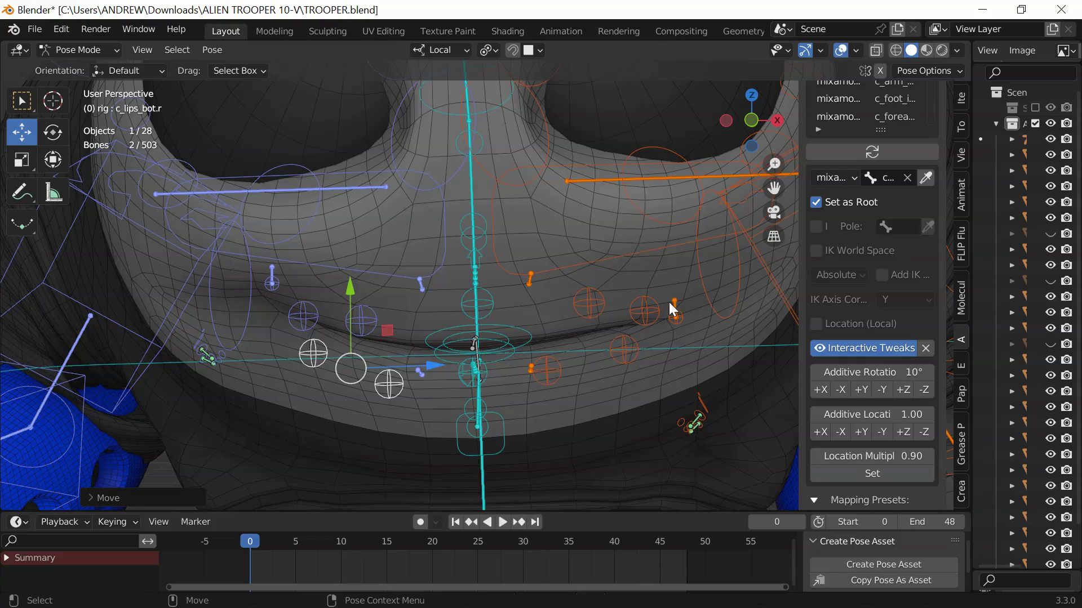
Shape the left half of the mouth by moving its corner control and upper-lip controls, including c_lips_top.l.
{"action": "left_click", "coordinate": [673, 310]}
{"action": "left_click_drag", "start_coordinate": [673, 309], "coordinate": [626, 307]}
{"action": "left_click", "coordinate": [644, 302]}
{"action": "left_click", "coordinate": [588, 312], "text": "shift"}
Check the mouth with overlays hidden and lower the jaw control c_jawbone.x by about 0.019 m.
{"action": "scroll", "coordinate": [499, 266], "scroll_direction": "down", "scroll_amount": 5}
{"action": "left_click", "coordinate": [840, 51]}
{"action": "mouse_move", "coordinate": [474, 184]}
{"action": "middle_mouse_down"}
{"action": "mouse_move", "coordinate": [367, 187]}
{"action": "mouse_move", "coordinate": [458, 187]}
{"action": "middle_mouse_up"}
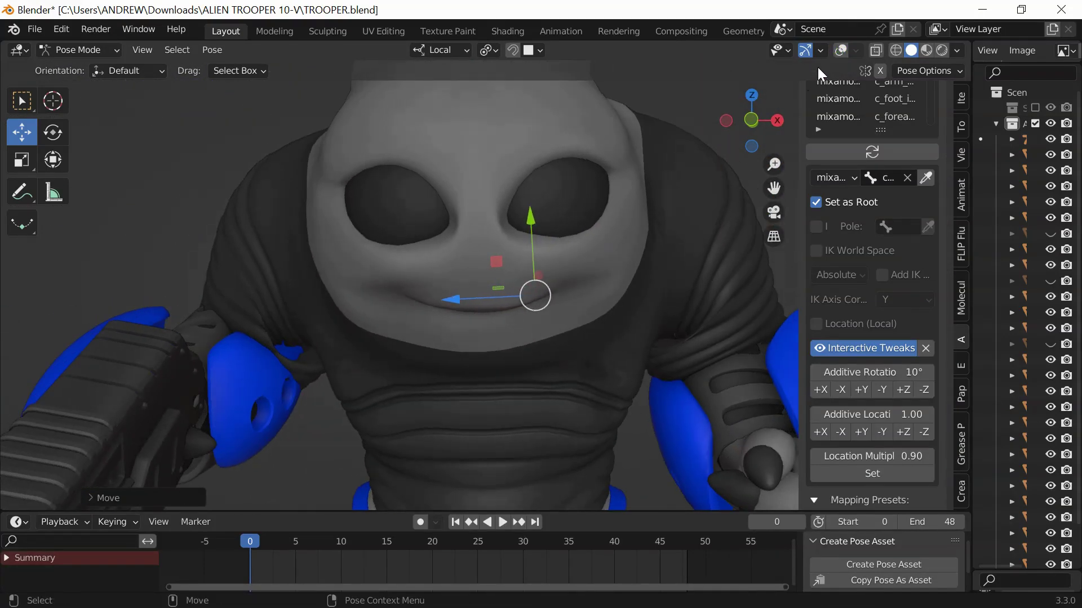
{"action": "scroll", "coordinate": [843, 56], "scroll_direction": "up", "scroll_amount": 3}
{"action": "left_click", "coordinate": [841, 50]}
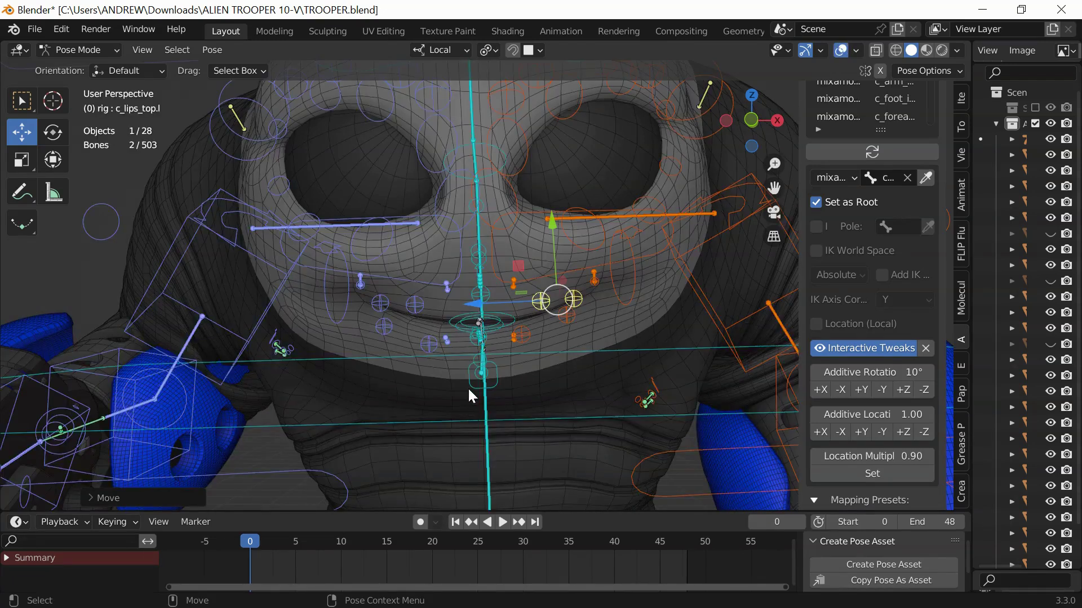
{"action": "left_click", "coordinate": [477, 375]}
{"action": "key", "text": "g"}
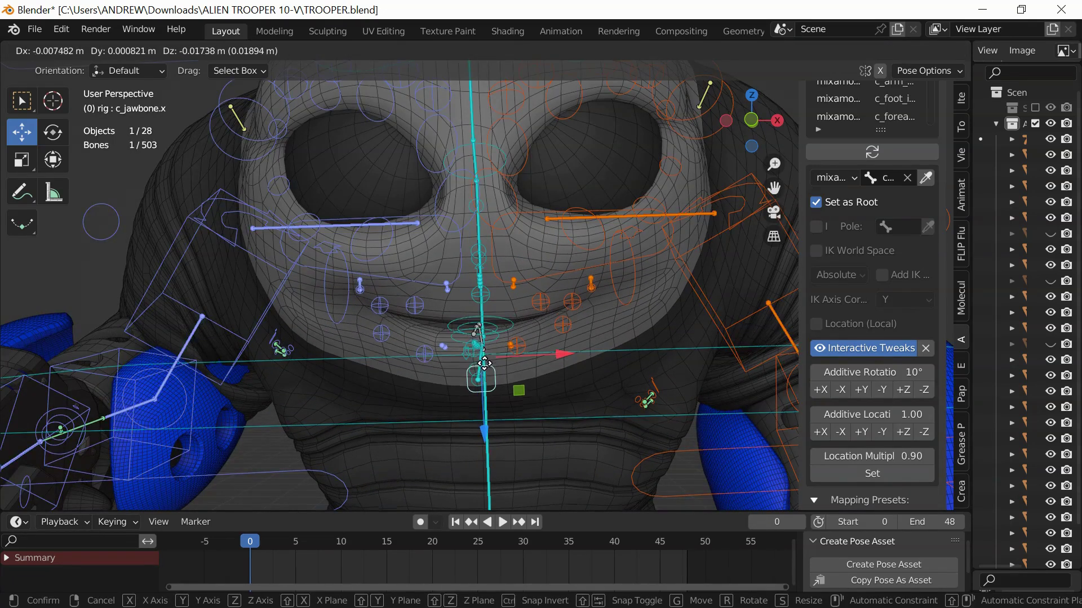
{"action": "left_click", "coordinate": [483, 364]}
Raise the lower eyelid controls c_eyelid_bot.r and c_eyelid_bot.l, the left one by about 0.1 m.
{"action": "scroll", "coordinate": [440, 289], "scroll_direction": "down", "scroll_amount": 2}
{"action": "middle_click_drag", "start_coordinate": [440, 288], "coordinate": [447, 327], "text": "shift"}
{"action": "scroll", "coordinate": [418, 257], "scroll_direction": "up", "scroll_amount": 2}
{"action": "scroll", "coordinate": [418, 257], "scroll_direction": "down", "scroll_amount": 3}
{"action": "middle_click_drag", "start_coordinate": [462, 262], "coordinate": [441, 270]}
{"action": "scroll", "coordinate": [444, 248], "scroll_direction": "up", "scroll_amount": 5}
{"action": "scroll", "coordinate": [439, 317], "scroll_direction": "down", "scroll_amount": 5}
{"action": "left_click", "coordinate": [391, 435]}
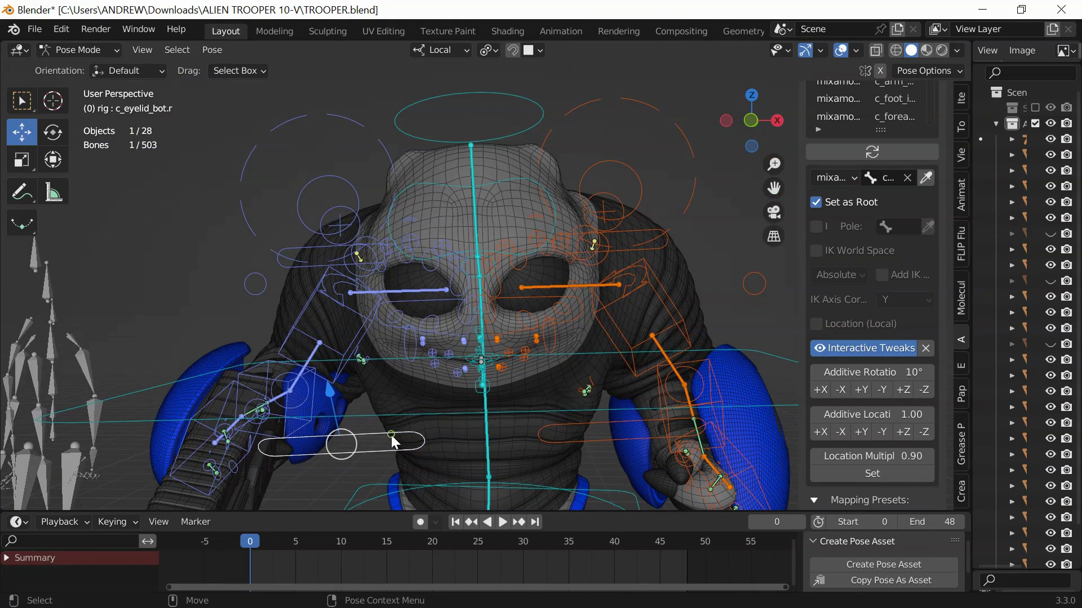
{"action": "key", "text": "g"}
{"action": "left_click", "coordinate": [337, 429]}
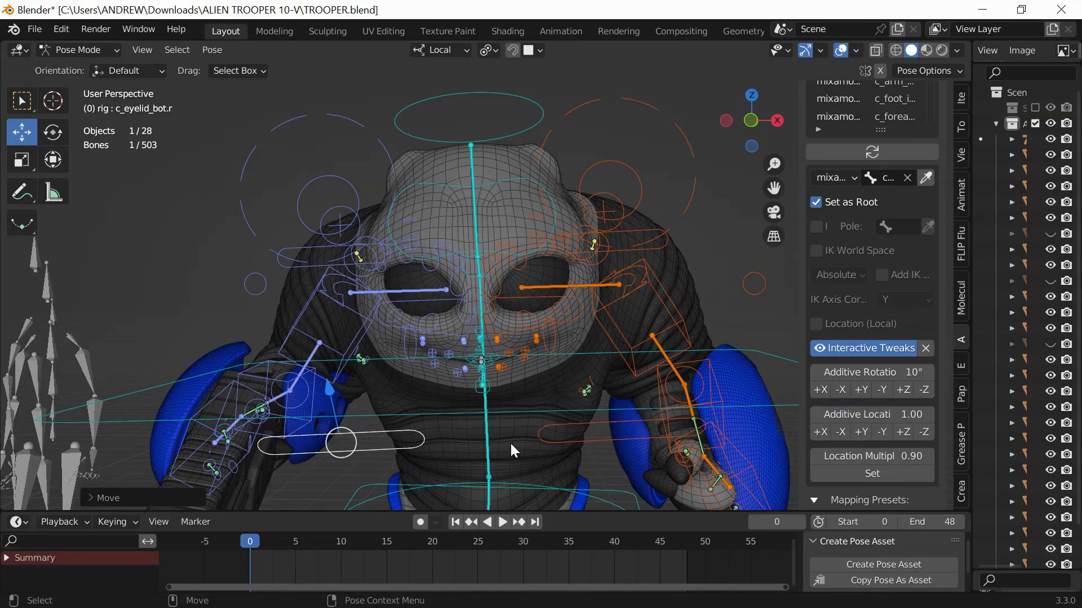
{"action": "left_click", "coordinate": [556, 447]}
{"action": "key", "text": "g"}
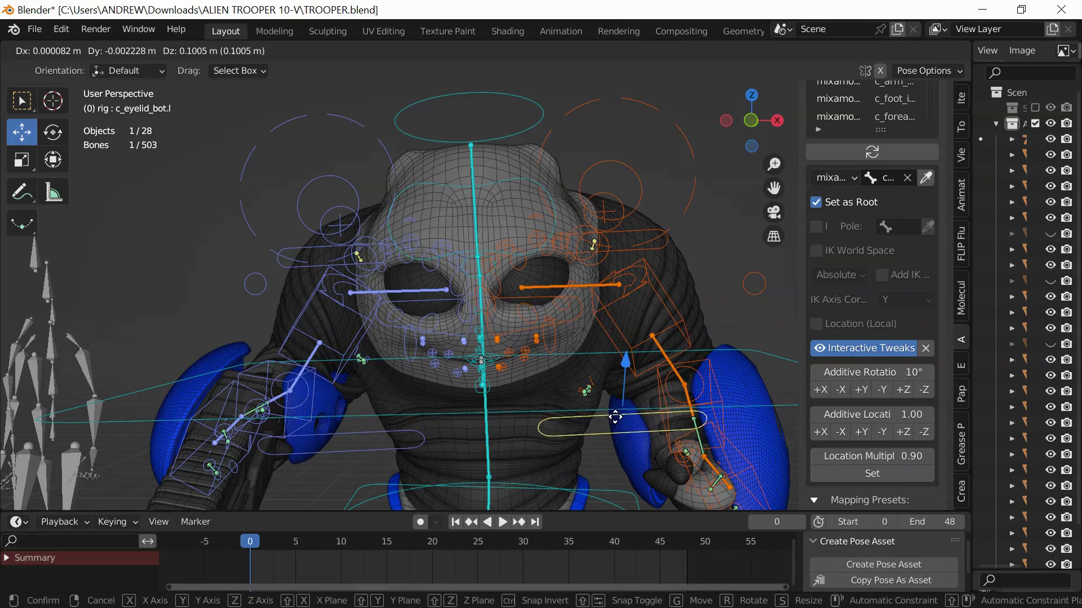
{"action": "left_click", "coordinate": [615, 415]}
Hide the overlays and unhide the body armor, the visor and the breathing mask.
{"action": "left_click", "coordinate": [839, 51]}
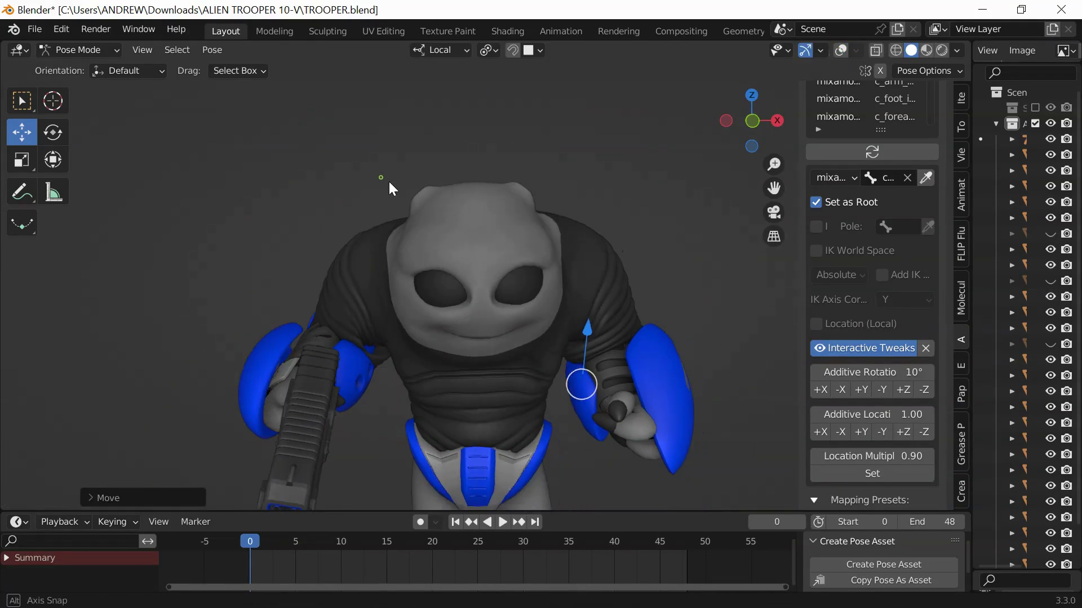
{"action": "left_click", "coordinate": [1048, 234]}
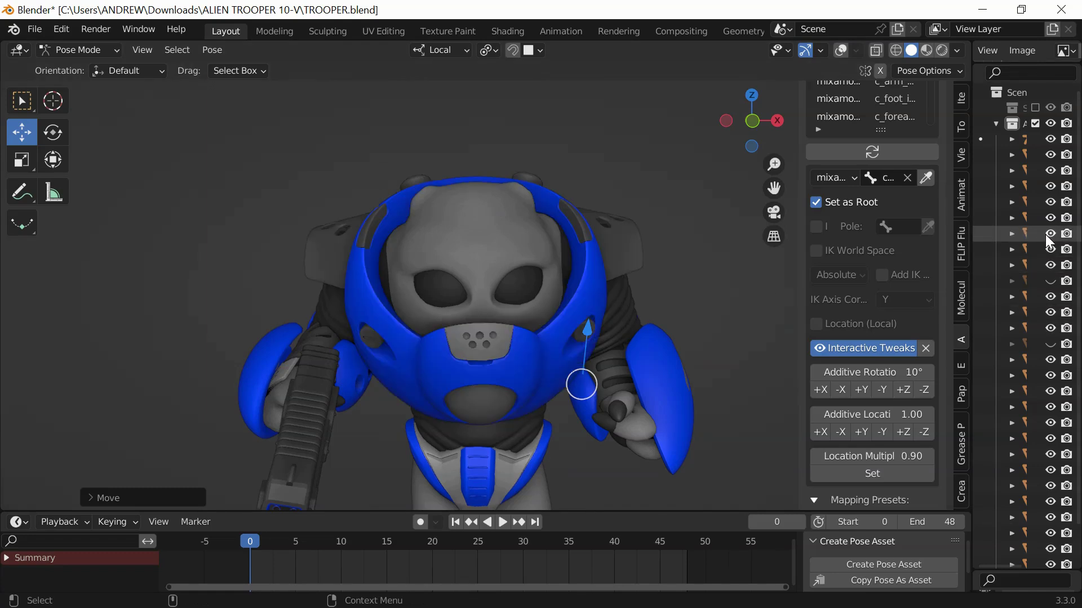
{"action": "left_click", "coordinate": [1048, 281]}
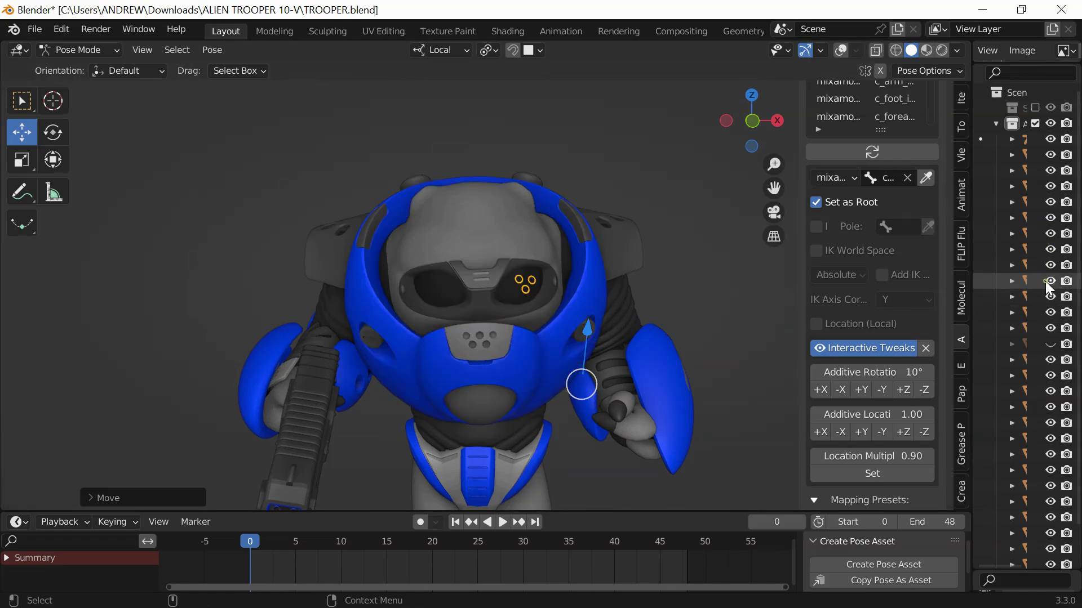
{"action": "left_click", "coordinate": [1049, 344]}
Play the walk and examine the rig in wireframe with overlays on and the timeline area shrunk.
{"action": "middle_click_drag", "start_coordinate": [471, 242], "coordinate": [389, 250]}
{"action": "key", "text": "space"}
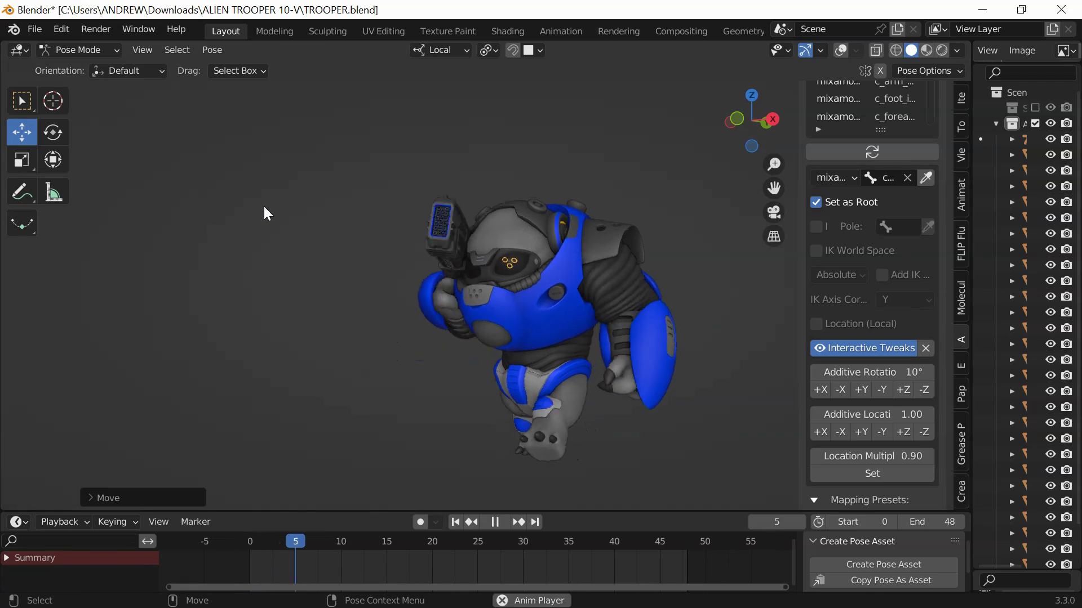
{"action": "left_click", "coordinate": [840, 50]}
{"action": "left_click", "coordinate": [895, 50]}
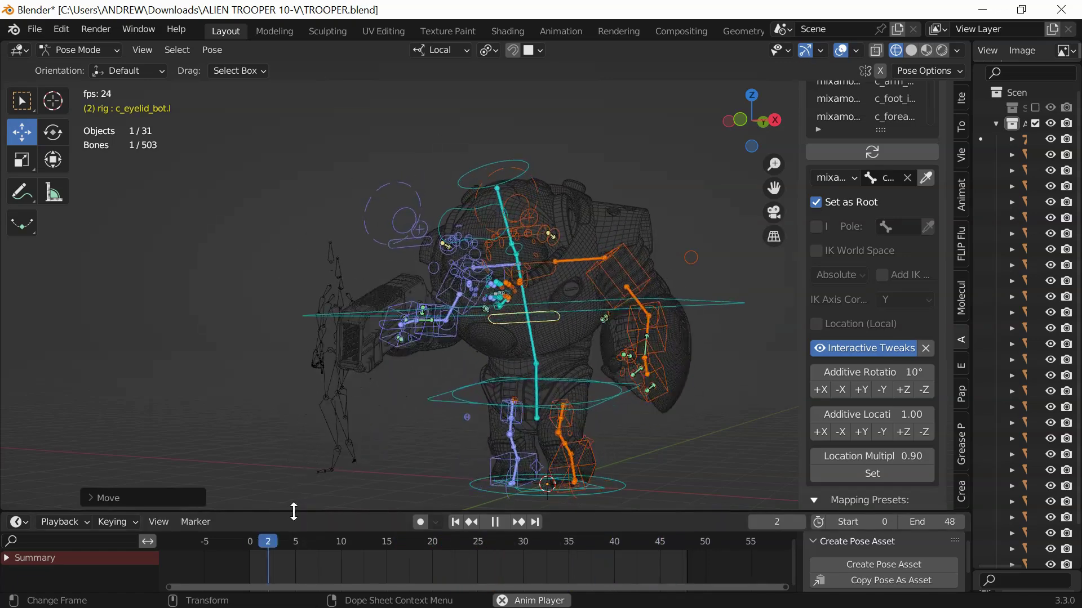
{"action": "left_click_drag", "start_coordinate": [277, 512], "coordinate": [275, 573]}
{"action": "mouse_move", "coordinate": [293, 276]}
{"action": "middle_mouse_down"}
{"action": "mouse_move", "coordinate": [424, 290]}
{"action": "mouse_move", "coordinate": [398, 299]}
{"action": "mouse_move", "coordinate": [387, 251]}
{"action": "mouse_move", "coordinate": [444, 278]}
{"action": "mouse_move", "coordinate": [329, 279]}
{"action": "mouse_move", "coordinate": [576, 282]}
{"action": "mouse_move", "coordinate": [191, 266]}
{"action": "middle_mouse_up"}
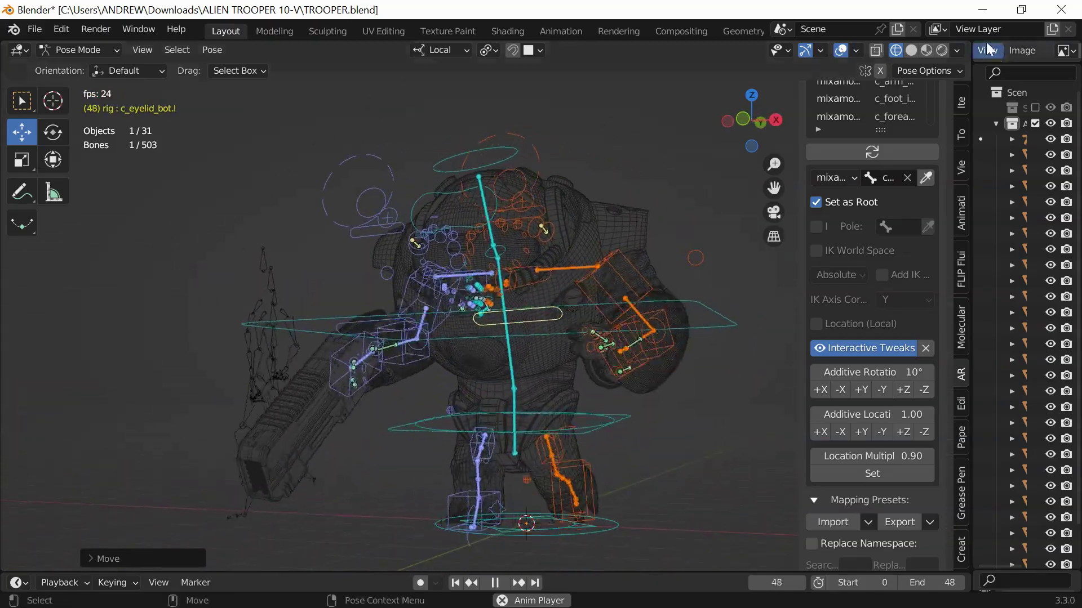
Switch the viewport to solid shading with Single colour and examine the walking trooper's armor and rig.
{"action": "left_click", "coordinate": [911, 50]}
{"action": "left_click", "coordinate": [957, 50]}
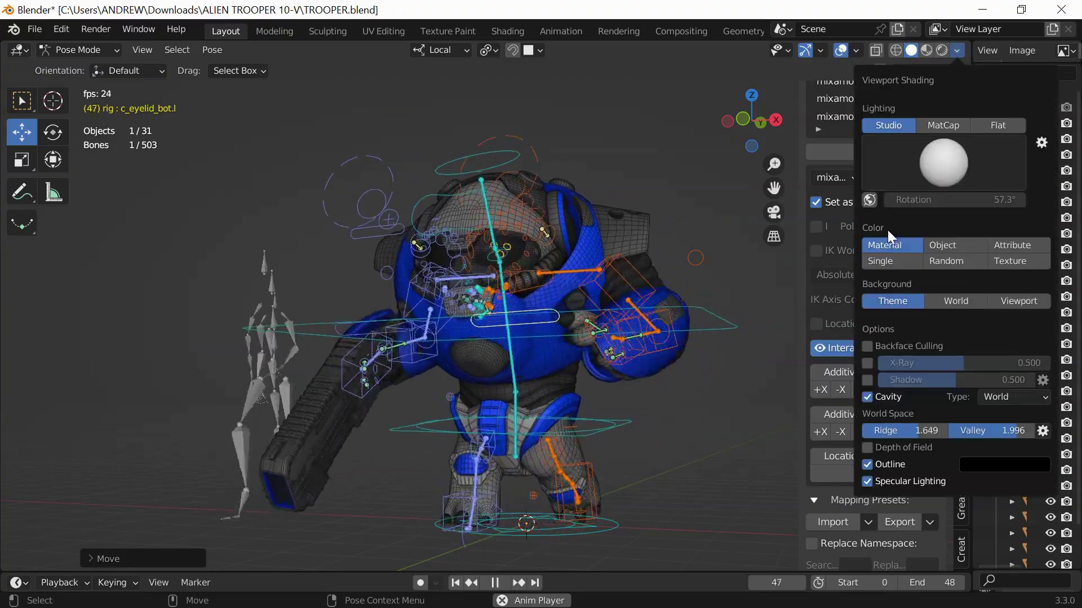
{"action": "left_click", "coordinate": [881, 258]}
{"action": "middle_click_drag", "start_coordinate": [420, 278], "coordinate": [85, 316]}
{"action": "scroll", "coordinate": [360, 277], "scroll_direction": "down", "scroll_amount": 3}
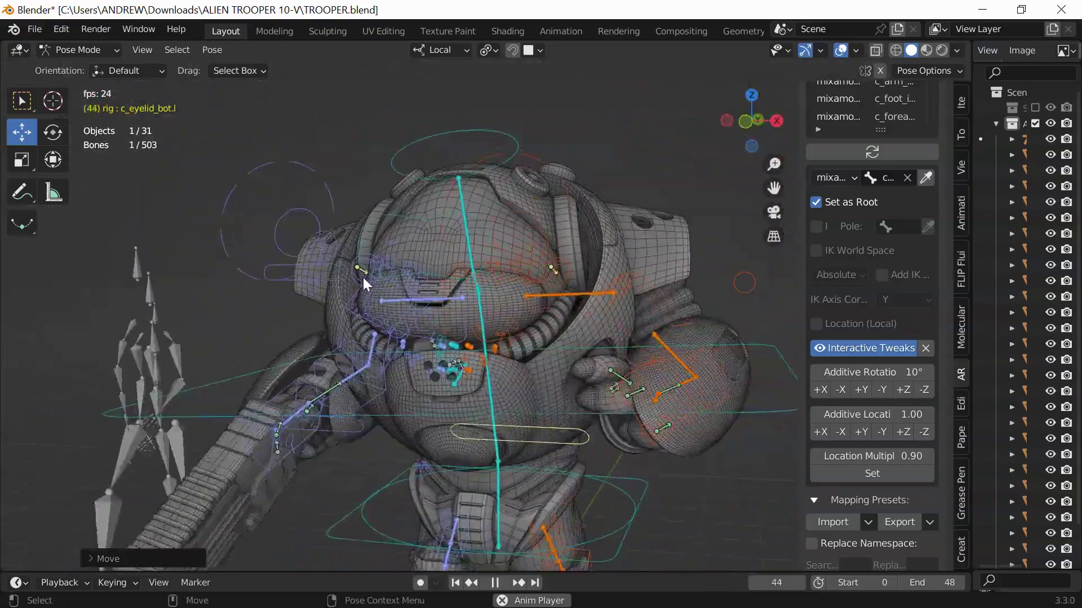
{"action": "middle_click_drag", "start_coordinate": [356, 330], "coordinate": [361, 220], "text": "shift"}
{"action": "scroll", "coordinate": [371, 232], "scroll_direction": "down", "scroll_amount": 3}
{"action": "scroll", "coordinate": [364, 220], "scroll_direction": "up", "scroll_amount": 2}
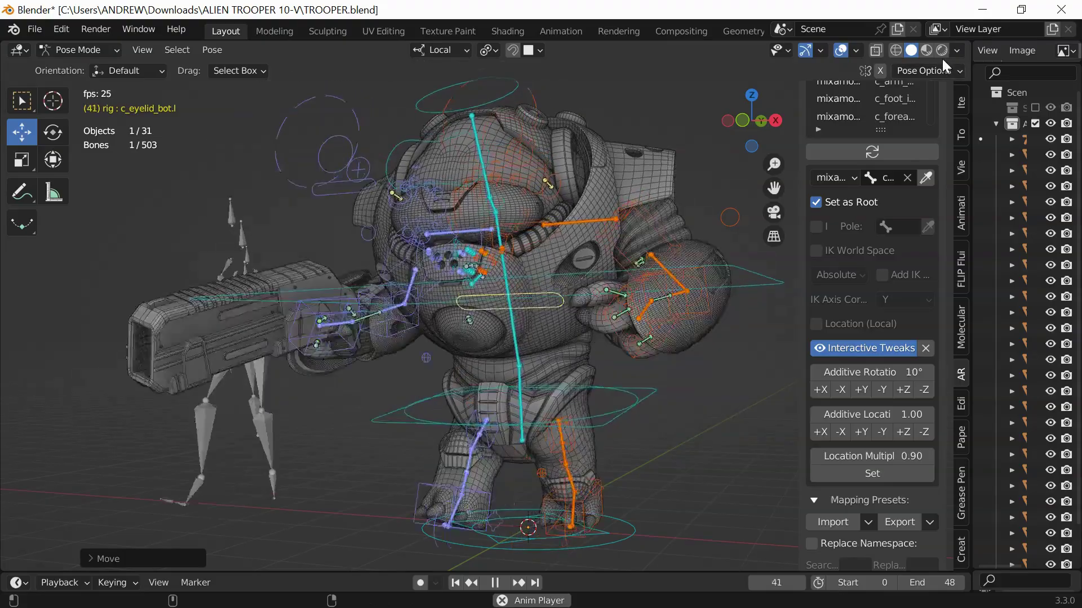
Switch the viewport to Material Preview and view the walk with the overlays hidden and with them shown again.
{"action": "left_click", "coordinate": [958, 52]}
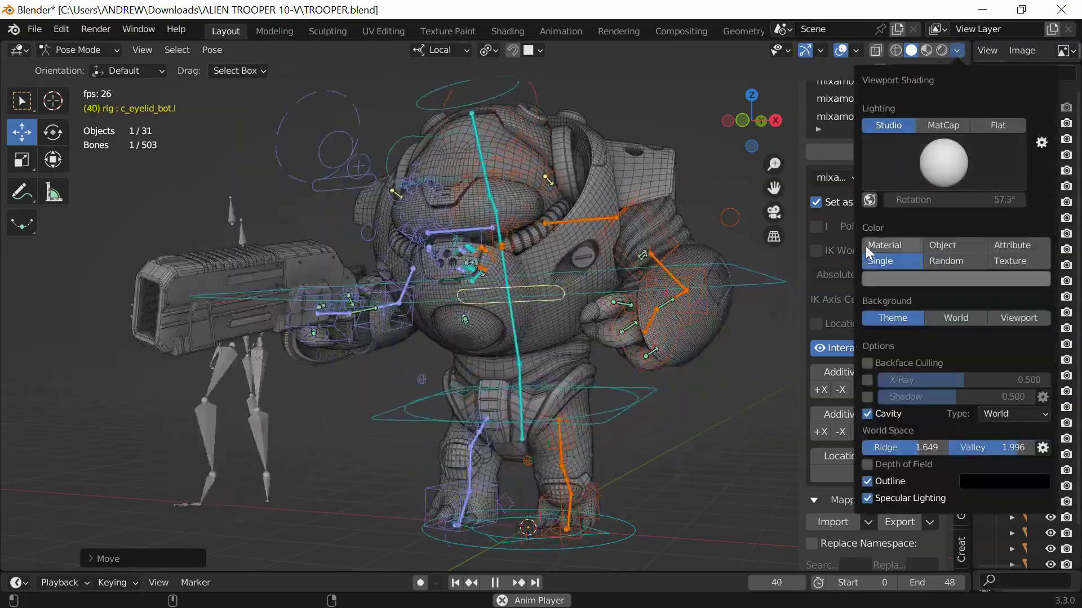
{"action": "left_click", "coordinate": [926, 51]}
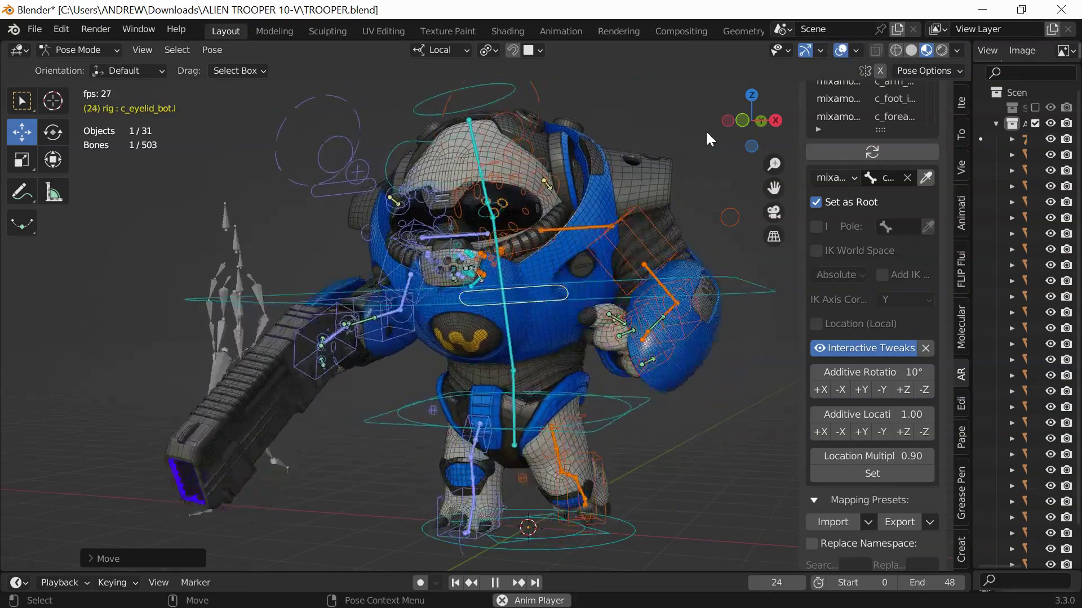
{"action": "left_click", "coordinate": [840, 50]}
{"action": "scroll", "coordinate": [392, 201], "scroll_direction": "up", "scroll_amount": 1}
{"action": "middle_click_drag", "start_coordinate": [392, 202], "coordinate": [355, 239]}
{"action": "left_click", "coordinate": [841, 50]}
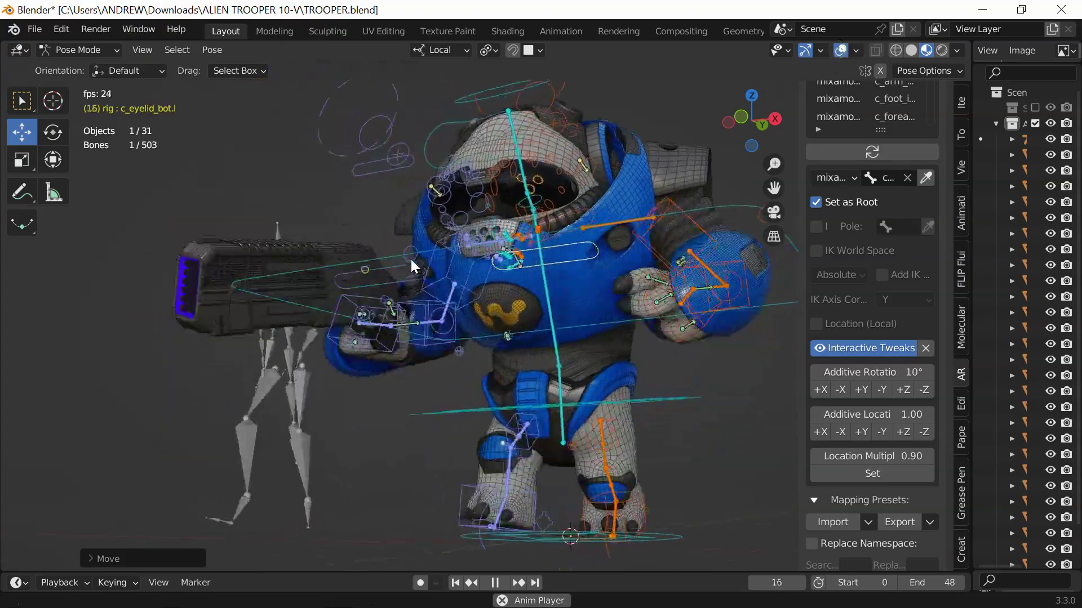
{"action": "middle_click_drag", "start_coordinate": [366, 280], "coordinate": [377, 273]}
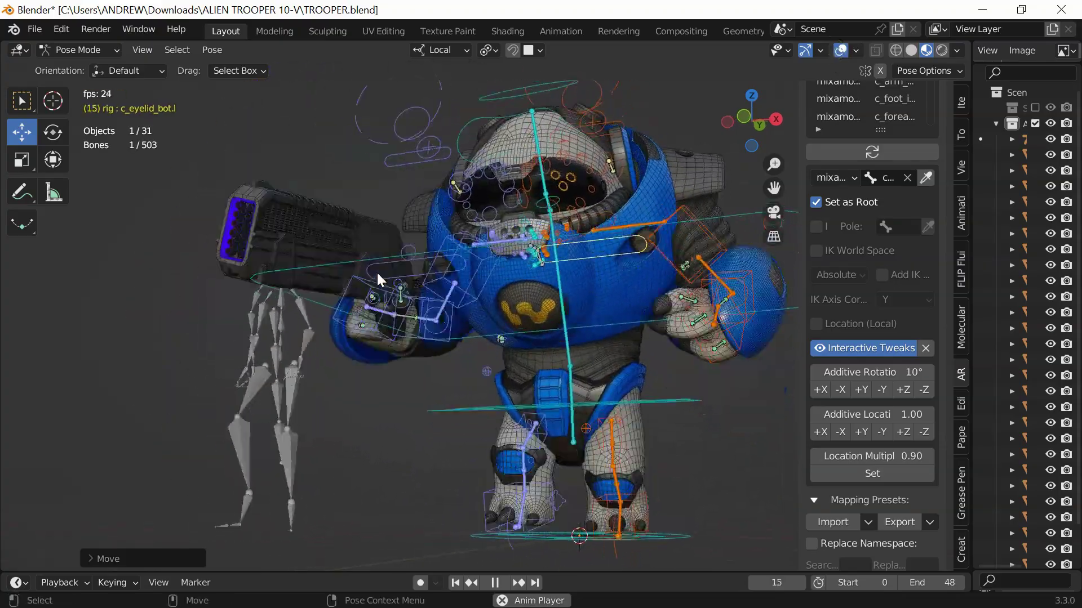